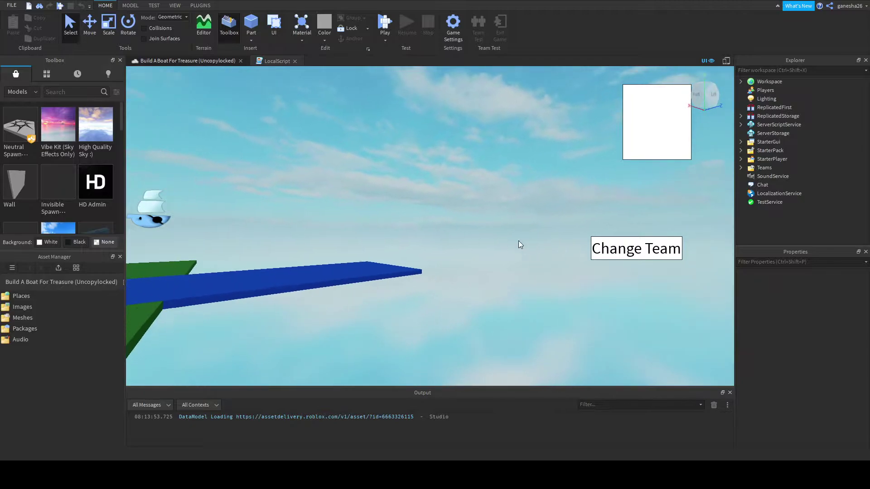
left_click(519, 316)
right_click_drag(519, 316, 516, 313)
key("w")
key("a")
key("w")
key("a")
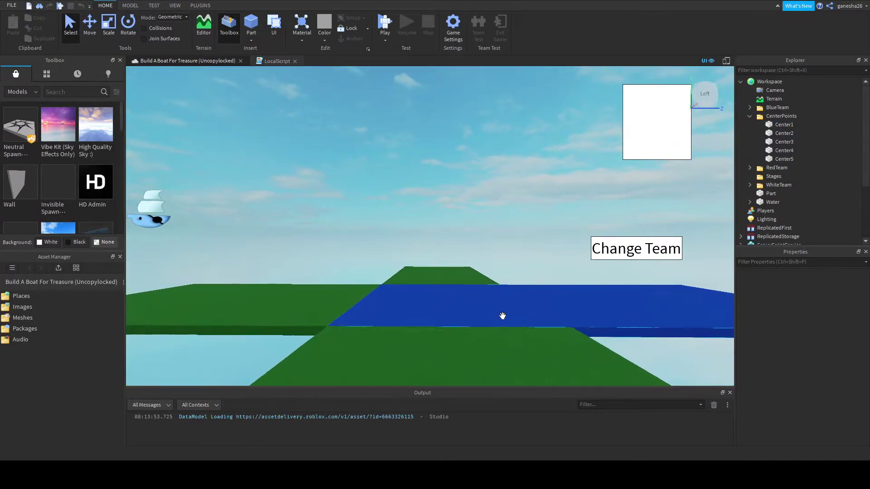
right_click_drag(417, 330, 417, 328)
key("s")
key("s")
key("d")
key("w")
key("a")
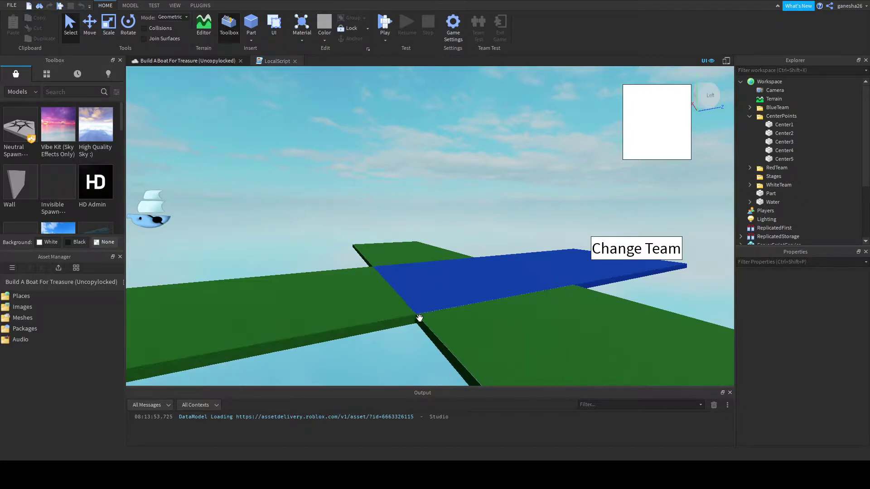
right_click_drag(402, 340, 402, 340)
key("a")
key("s")
key("s")
left_click_drag(368, 221, 503, 341)
left_click(431, 330)
right_click_drag(431, 330, 497, 298)
key("w")
key("d")
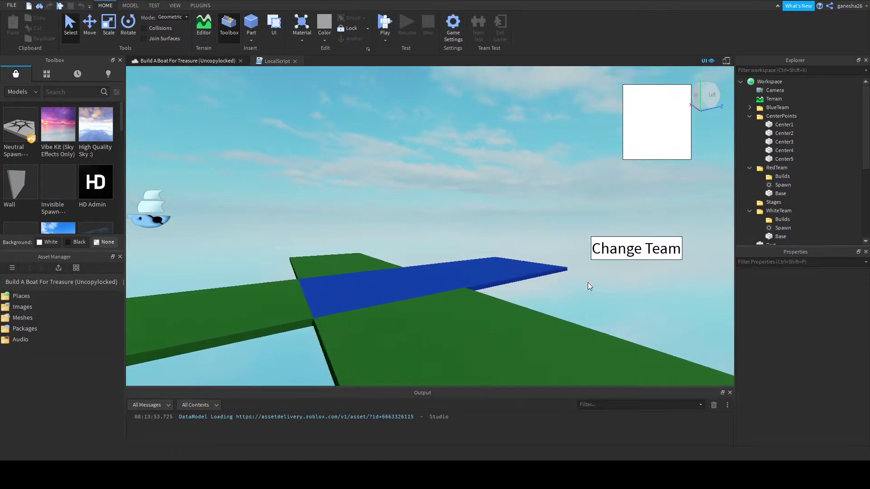
key("d")
right_click_drag(458, 224, 458, 225)
key("w")
key("s")
key("a")
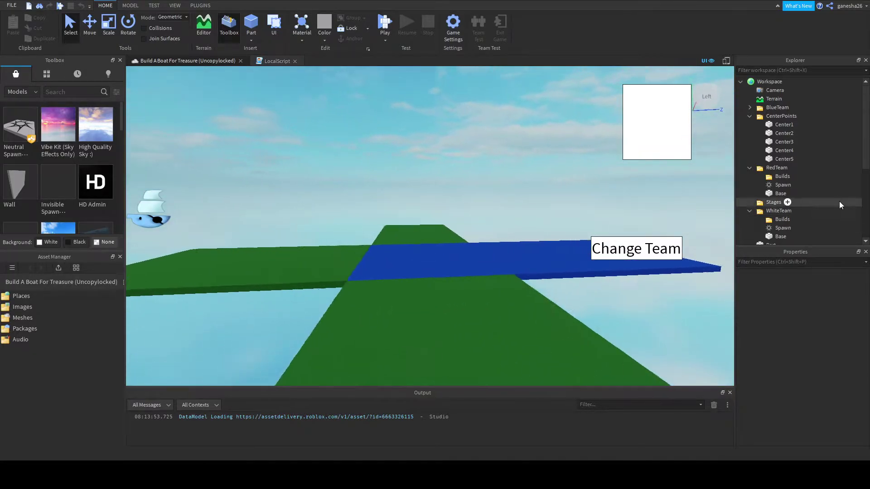
- Add a ScreenGui to StarterGui and rename it Money
left_click(739, 82)
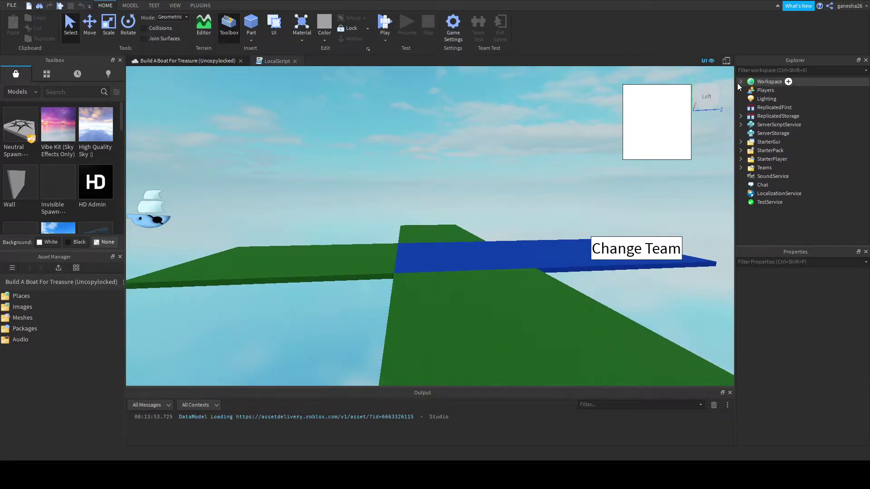
left_click(740, 142)
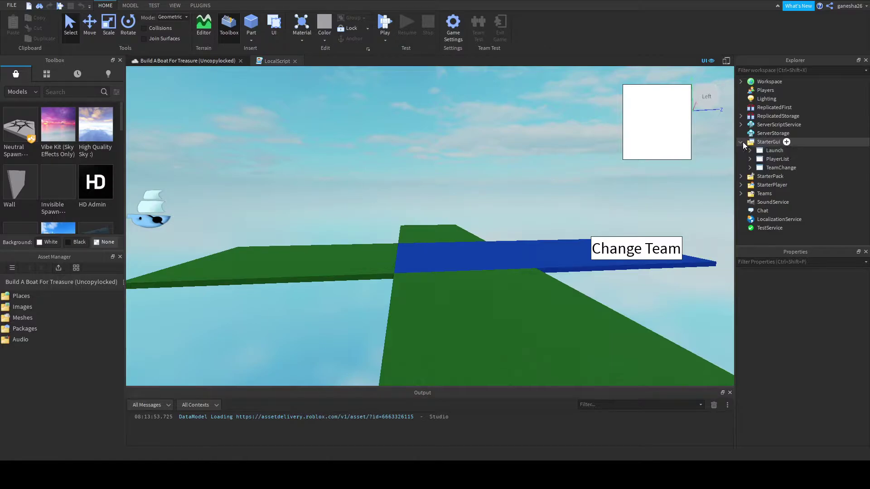
left_click(780, 142)
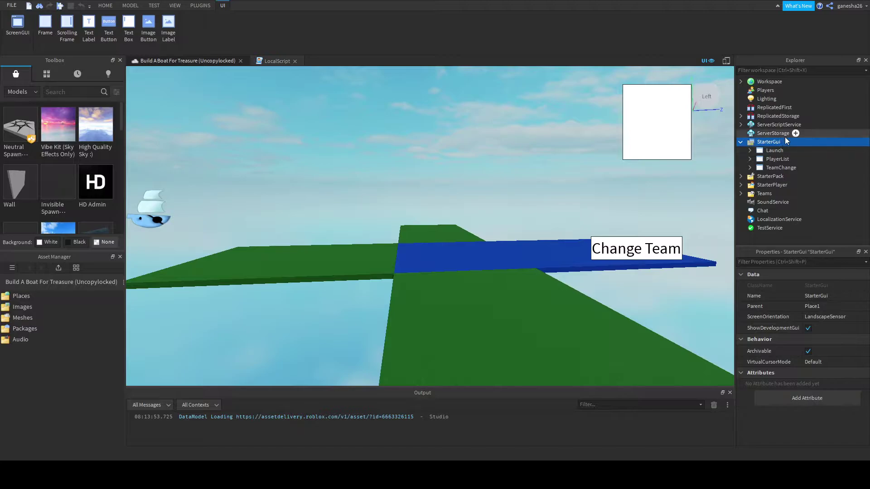
left_click(769, 185)
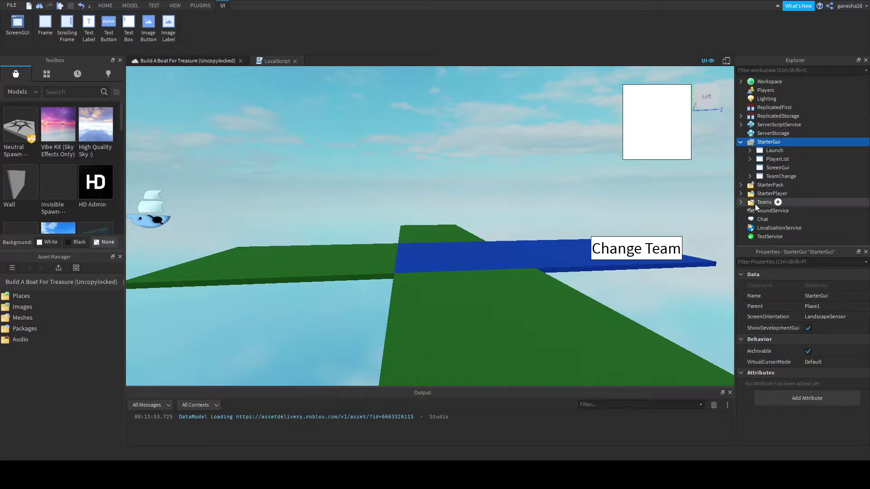
left_click(775, 169)
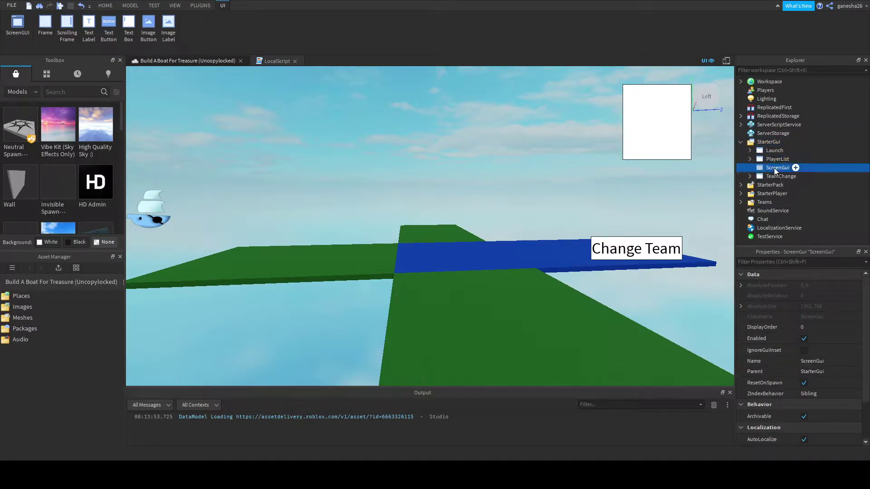
left_click(775, 168)
type("Money")
key("Return")
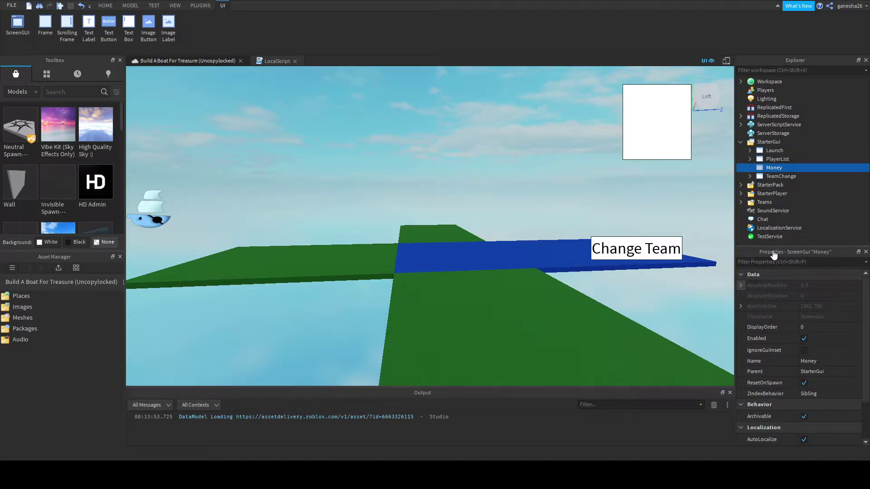
left_click(759, 212)
left_click(774, 177)
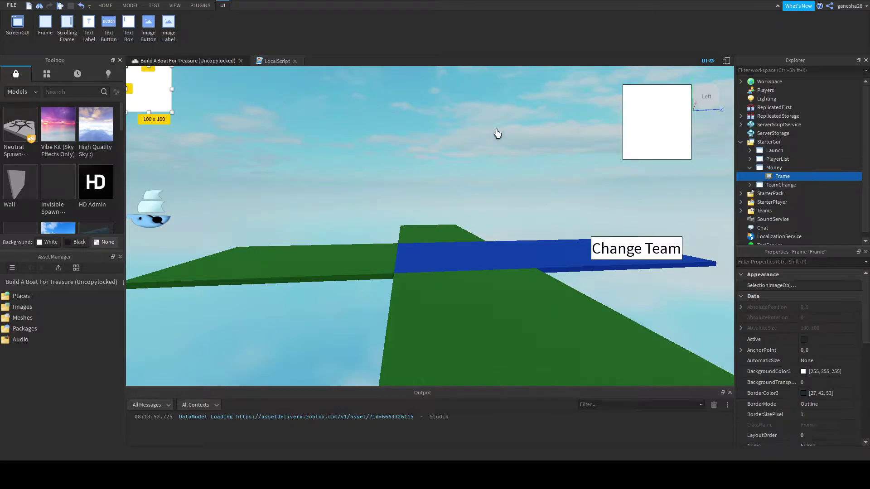
key("Delete")
- Add a TextLabel to the Money GUI and move it to the lower-right corner of the game view
left_click(779, 168)
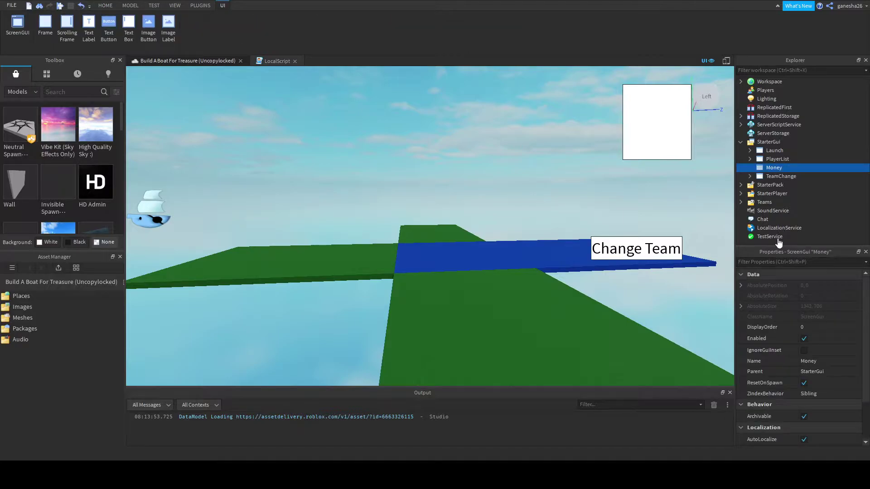
left_click(778, 239)
left_click(773, 175)
left_click_drag(197, 78, 700, 375)
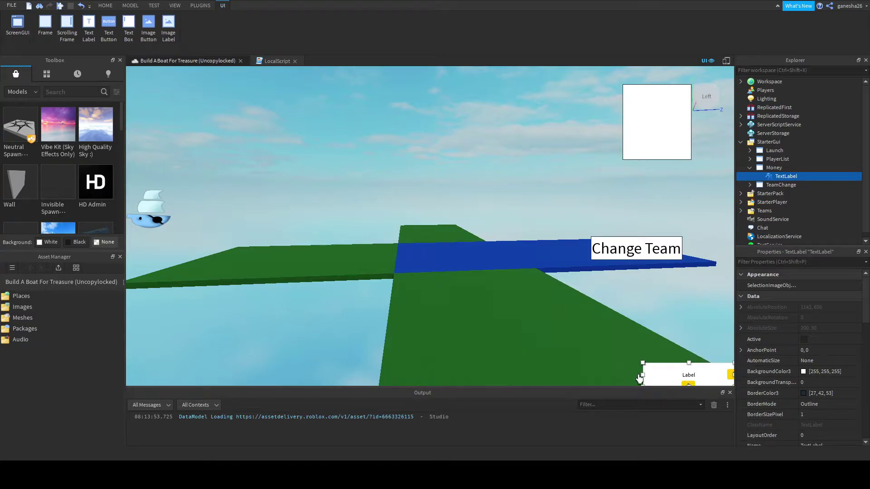
- Set the Money label's size to {0, 100},{0, 100} and fit it into the lower-right corner of the game view
scroll(851, 403, "down", 3)
scroll(851, 403, "down", 3)
left_click(830, 369)
type("0")
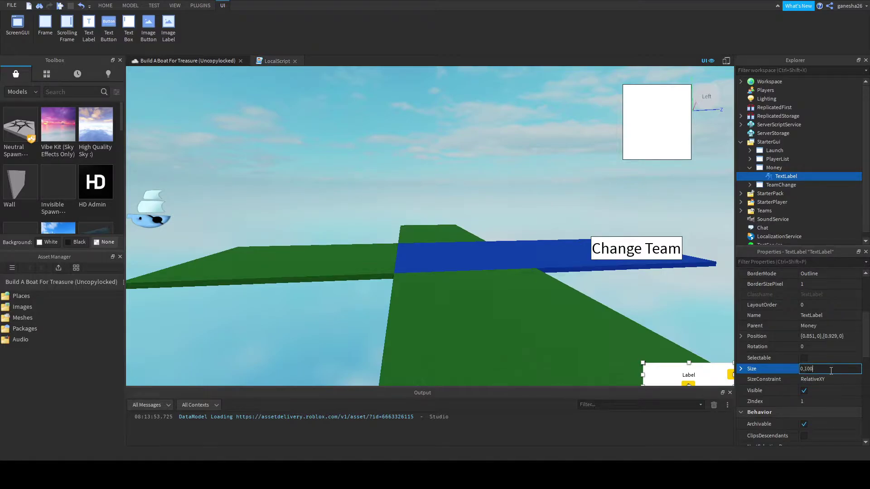
type(", 100},{0, 100")
key("Return")
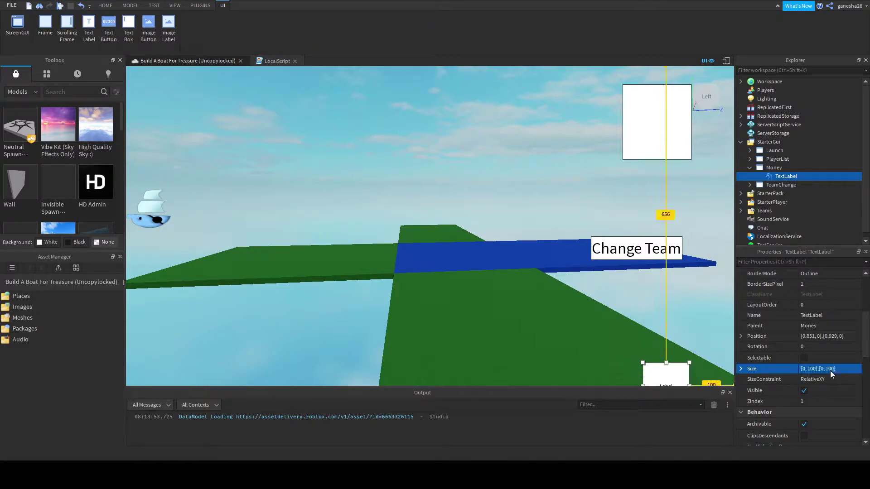
left_click_drag(671, 372, 715, 360)
- Set the Money label's text to $0 and enable TextScaled
scroll(793, 405, "down", 3)
scroll(794, 399, "down", 8)
left_click(809, 347)
type("$0")
key("Return")
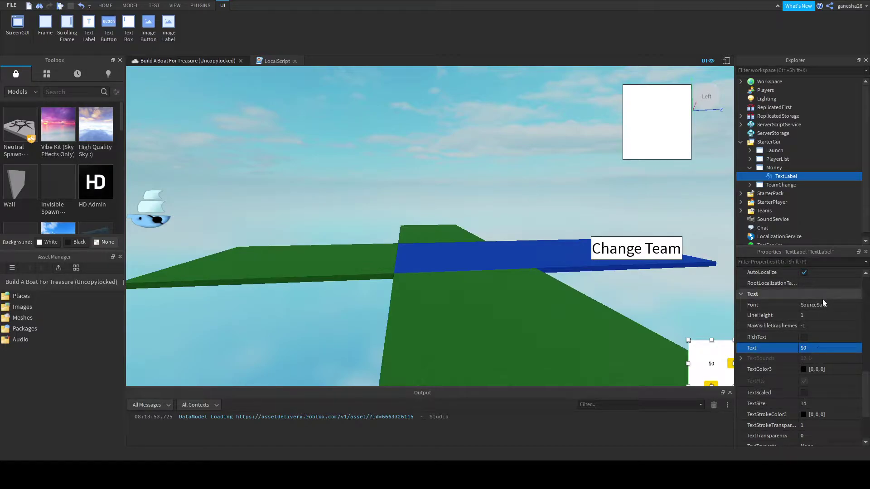
left_click(804, 393)
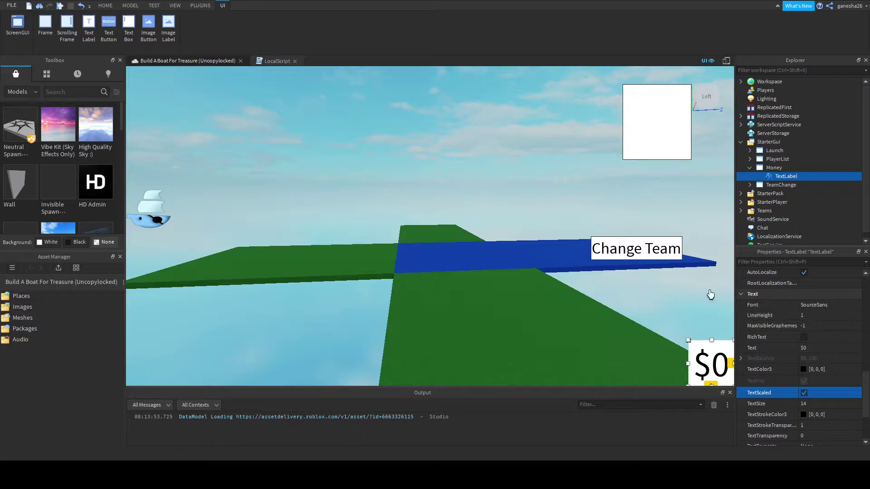
left_click(682, 295)
- Set the Money label's background transparency to 1
left_click(783, 176)
scroll(832, 334, "down", 1)
scroll(833, 336, "up", 1)
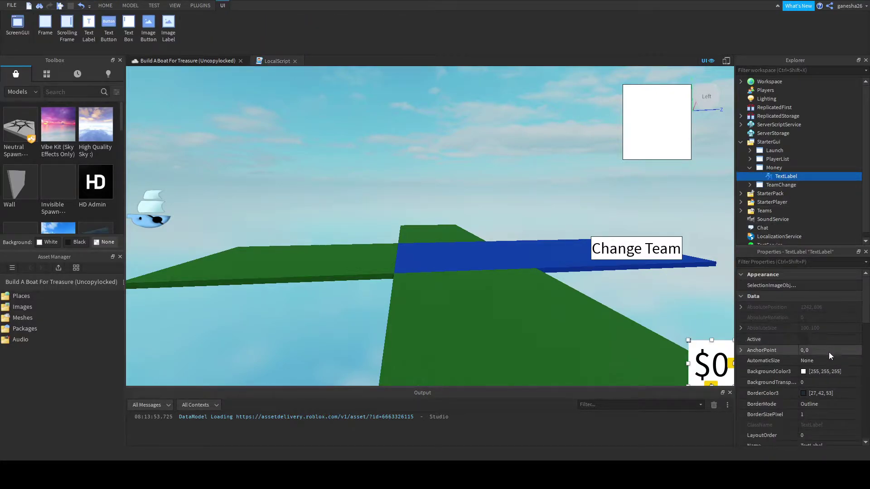
left_click(814, 384)
type("1")
key("Return")
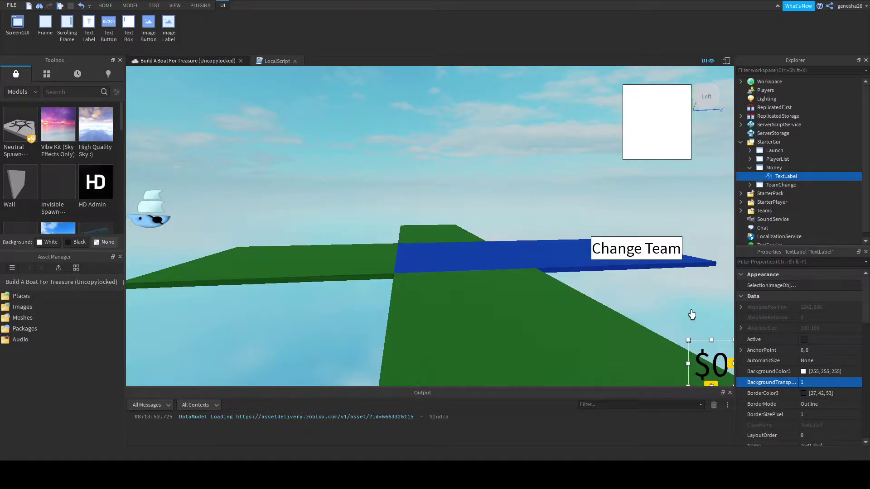
left_click(677, 300)
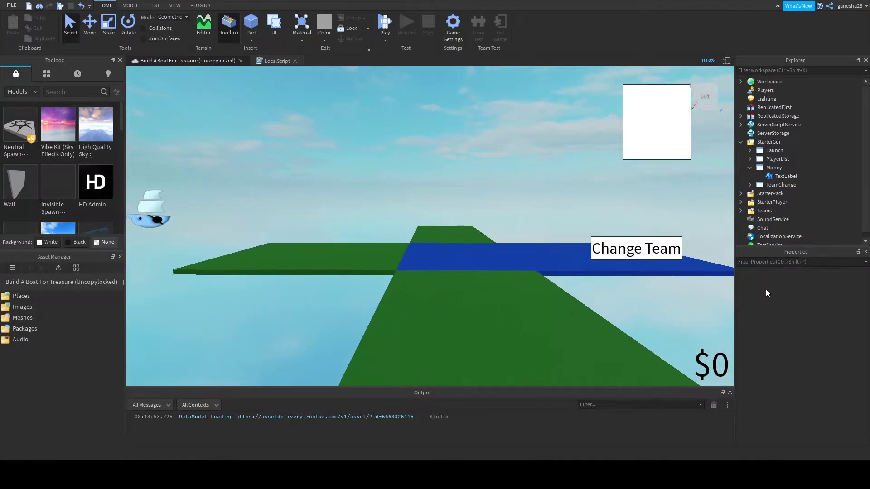
left_click(786, 176)
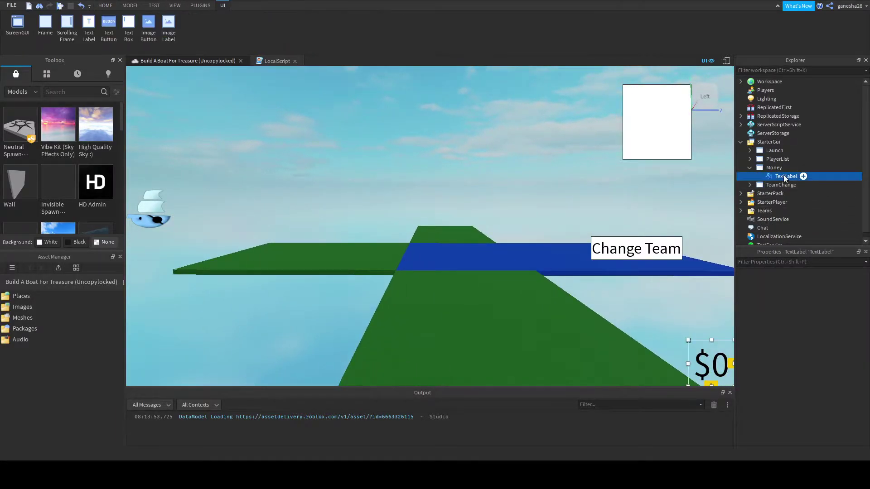
- Add a Script to ServerScriptService and rename it PlayerData
left_click(749, 168)
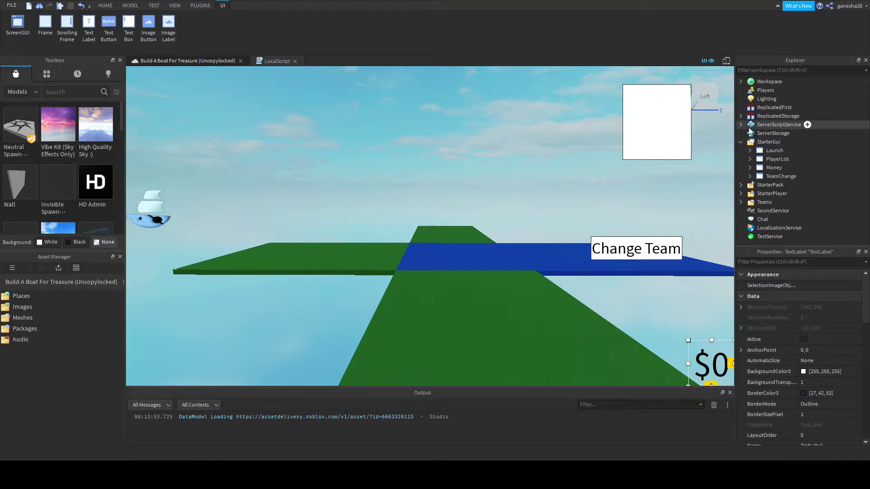
double_click(766, 125)
left_click(807, 125)
left_click(773, 171)
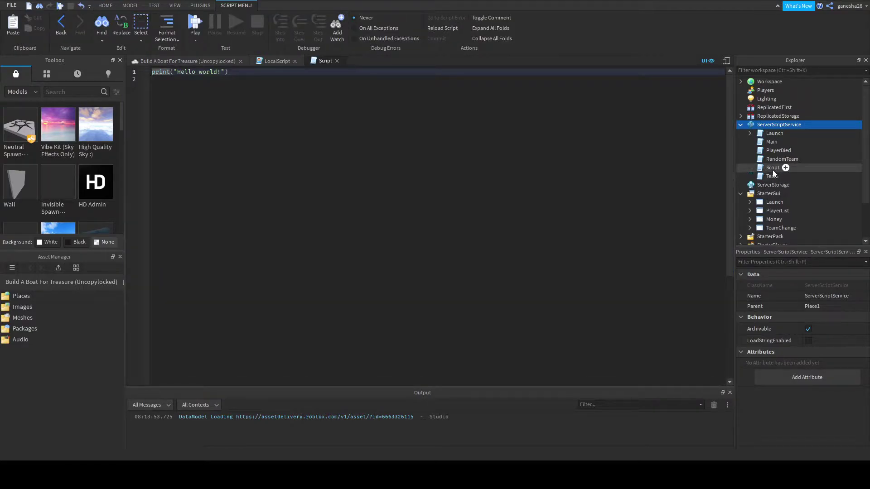
left_click(773, 172)
left_click(771, 168)
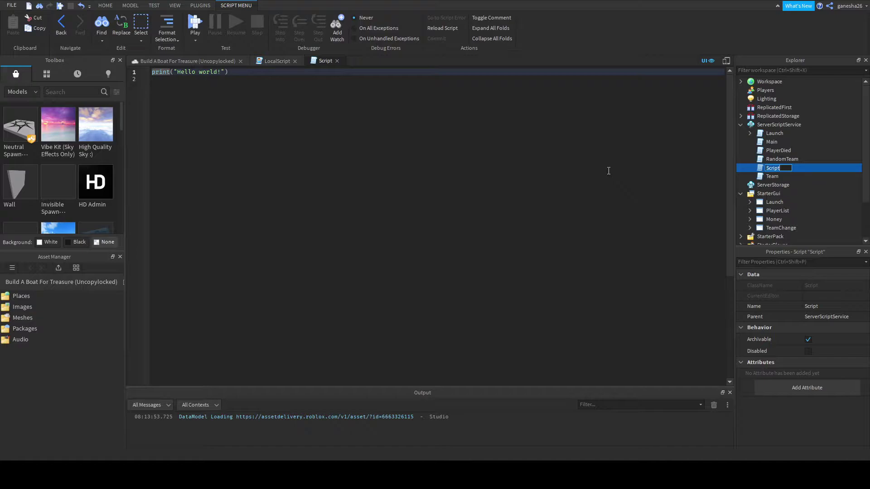
type("M")
type("Player")
type("Data")
key("Return")
- Replace the default code in PlayerData with an empty game.Players.PlayerAdded:Connect(function(plr) handler closed by end)
left_click(476, 189)
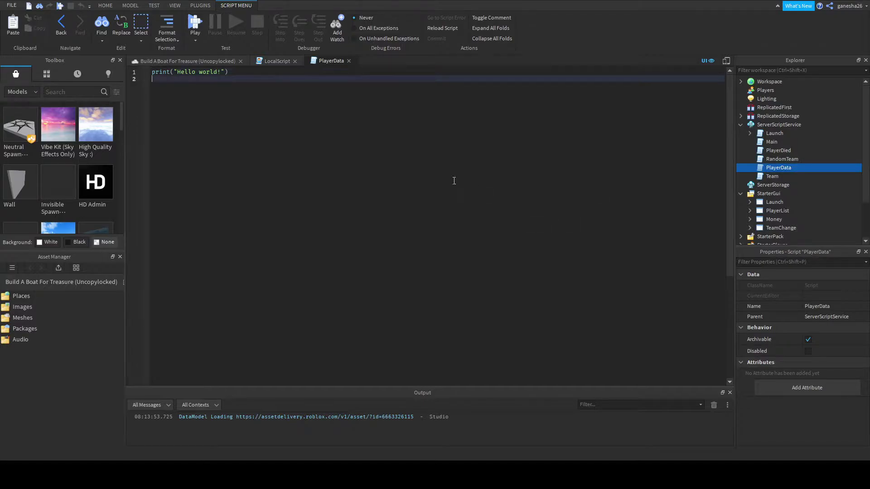
key("ctrl+a")
key("BackSpace")
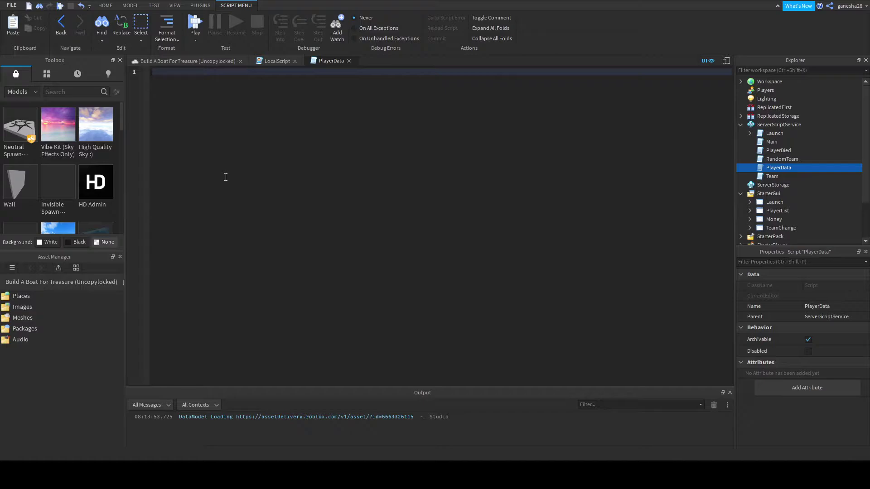
type("ame.Players.PlayerAdded:Connect(function")
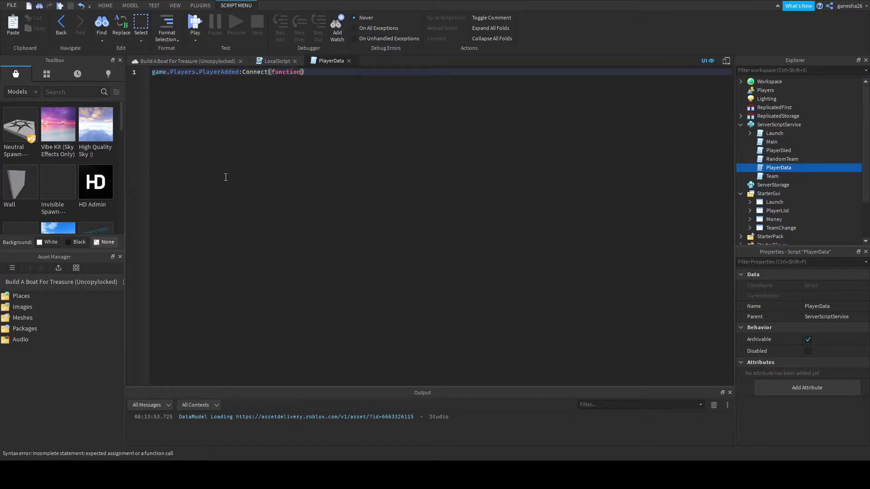
type("(plr)")
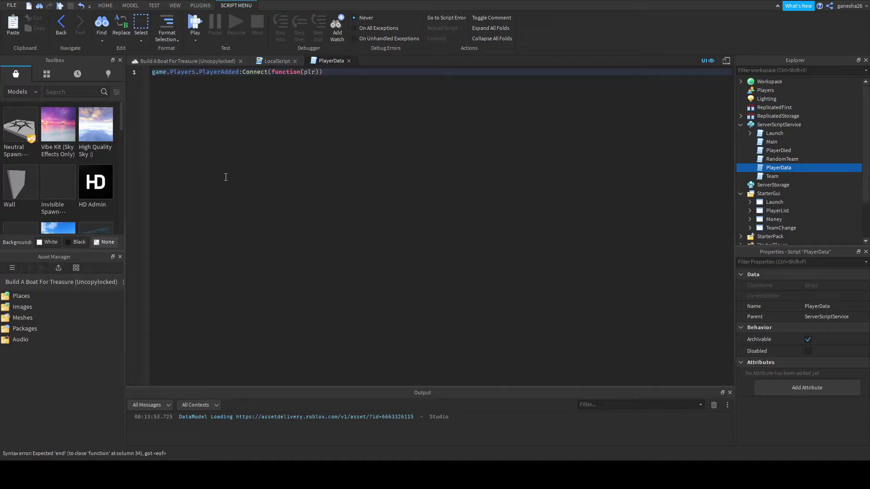
key("Return")
key("BackSpace")
key("Left")
key("Return")
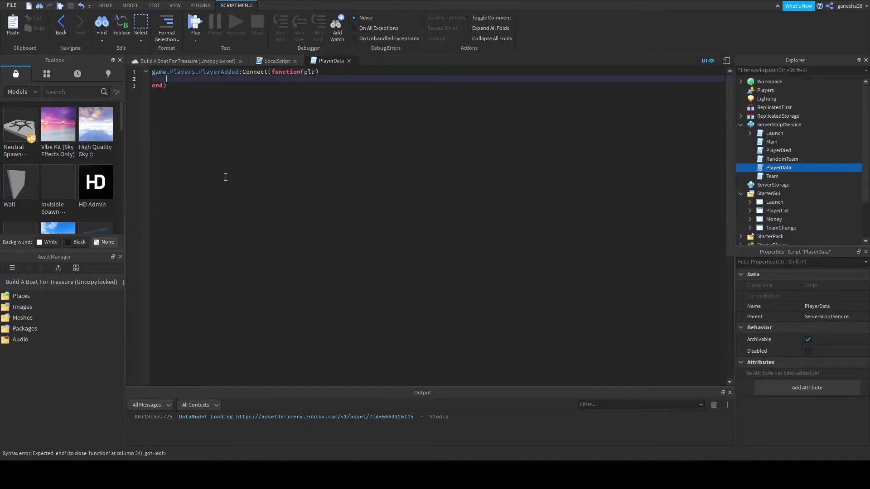
- Inside the handler, declare local money = Instance.new("IntValue", plr) and set money.Name to "Money"
type("local money = Instance.new()")
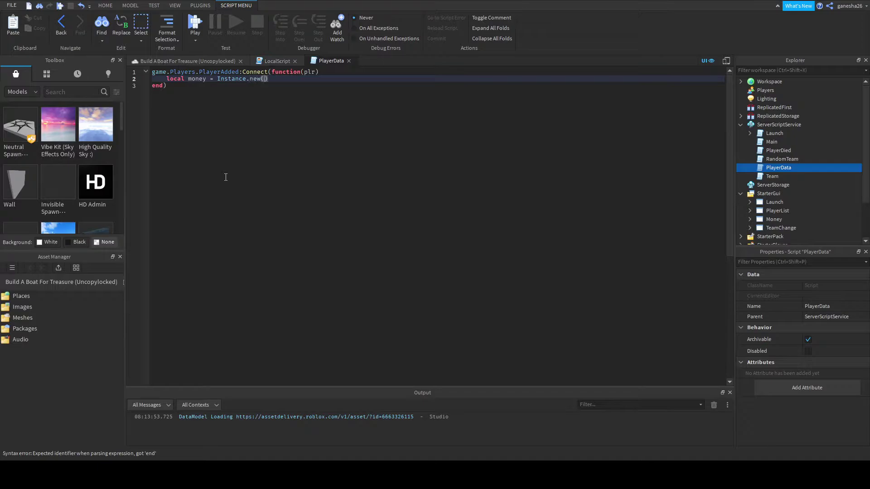
type("\"int\"V")
key("Tab")
type(", plr)")
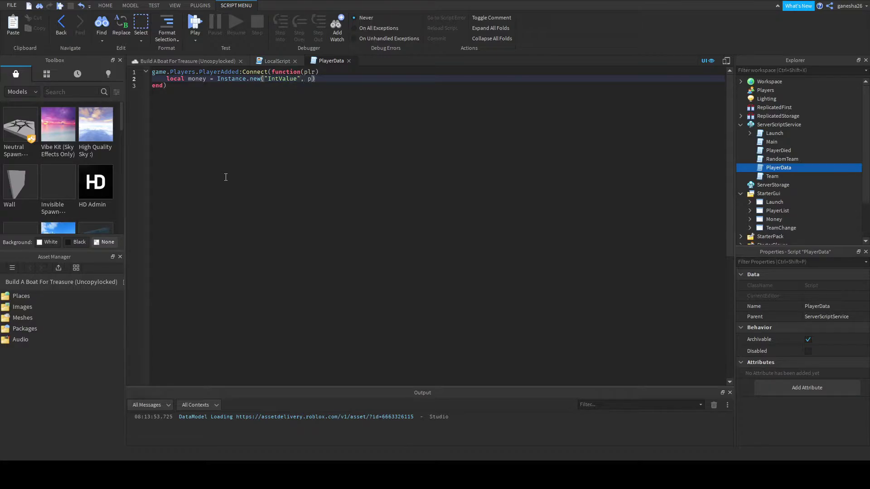
key("Return")
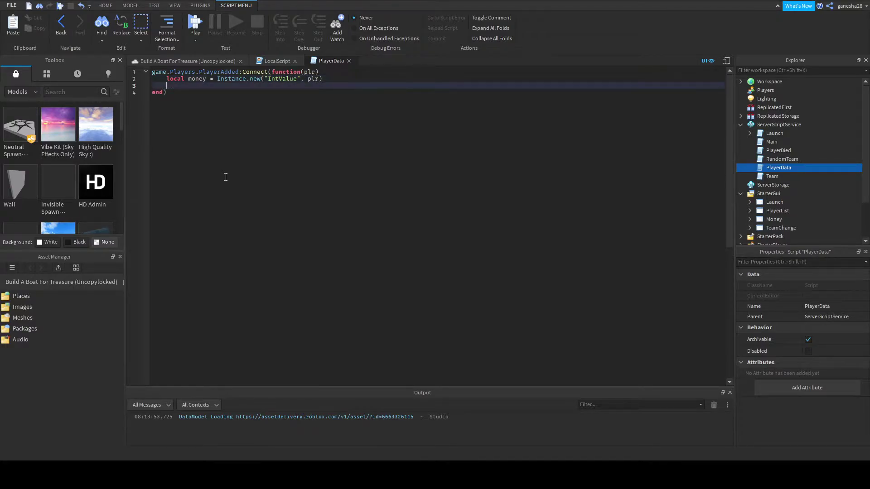
type("money.Name =")
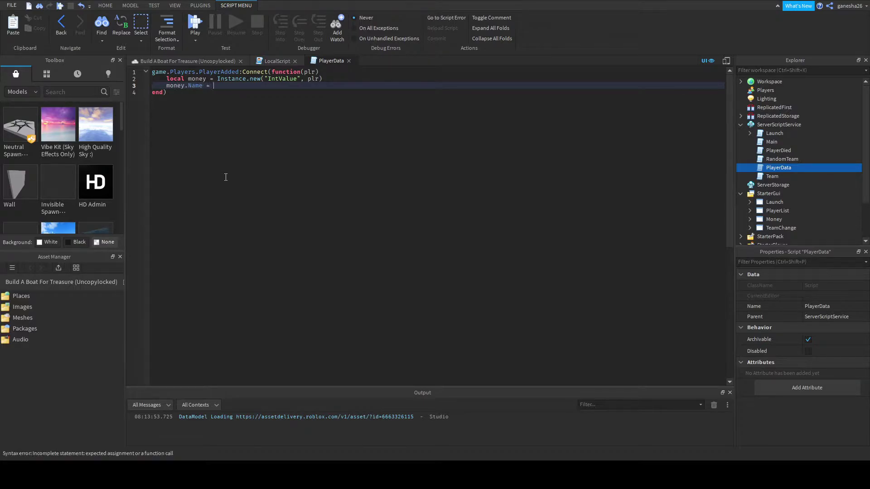
type(" \"Money")
- Close the PlayerData and LocalScript scripts to return to the 3D view
left_click(273, 61)
left_click(348, 61)
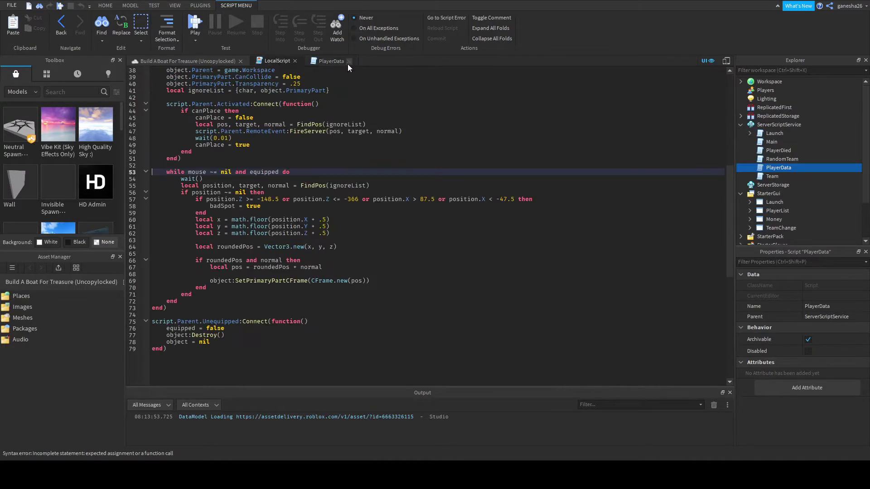
left_click(294, 61)
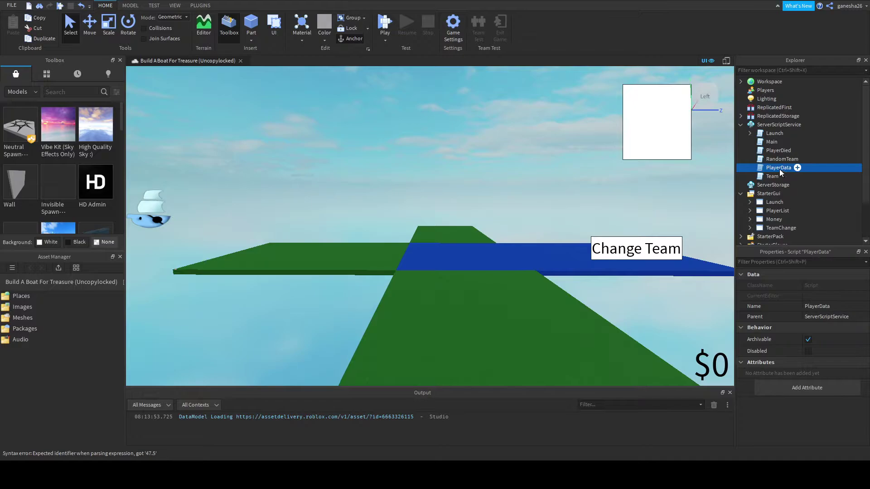
- Play-test the game, inspect the Money value under the local player, and stop the test
left_click(384, 22)
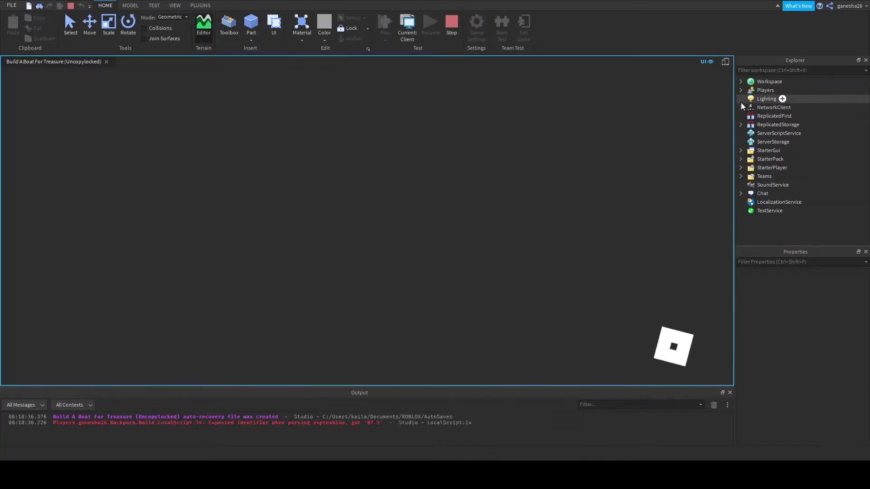
left_click(740, 89)
left_click(750, 99)
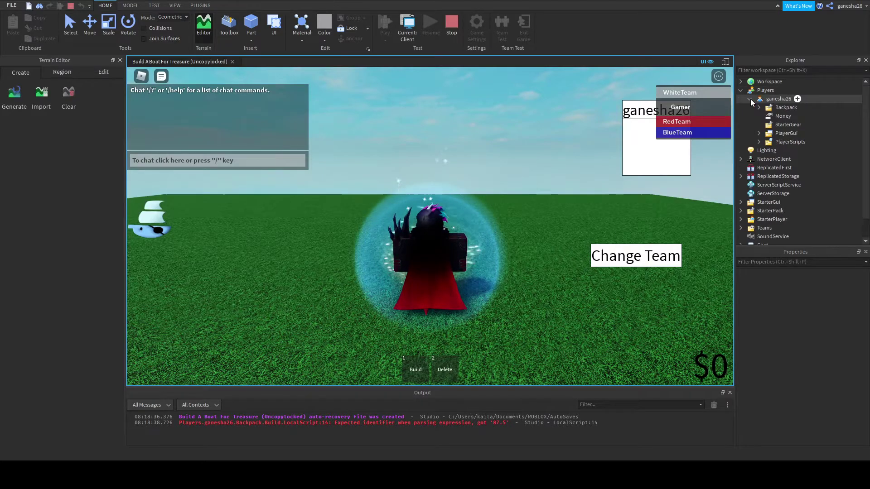
left_click(768, 117)
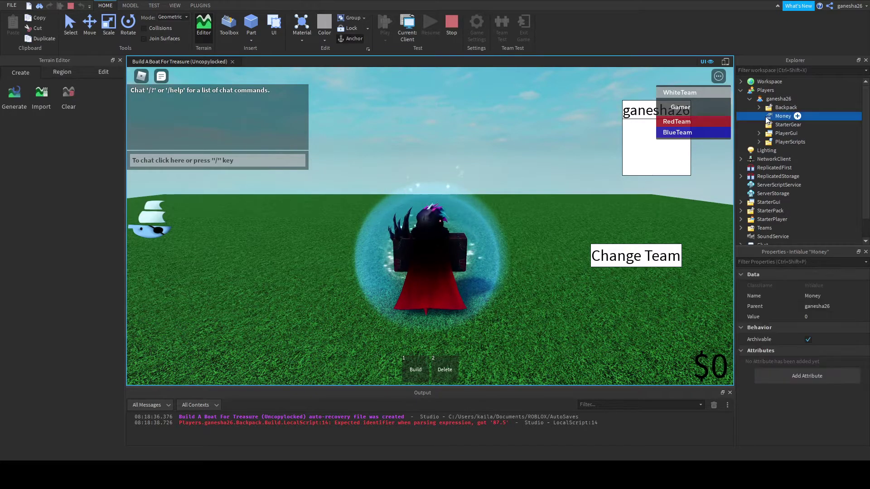
left_click(456, 29)
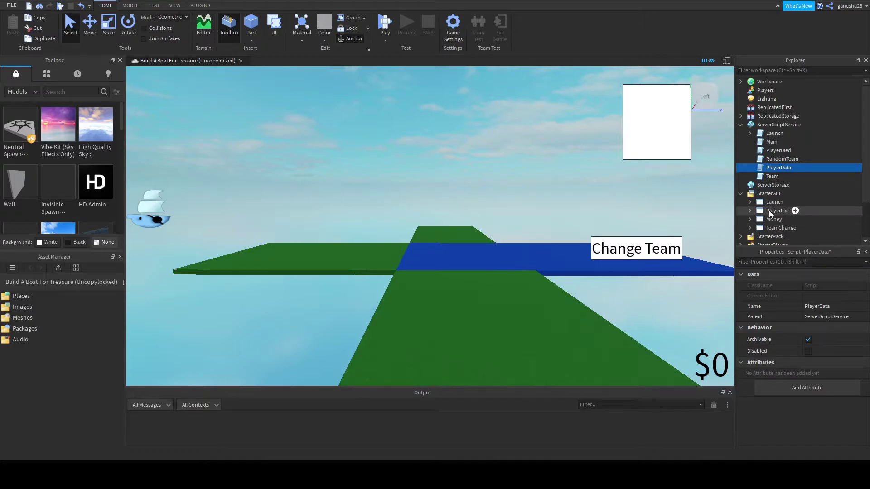
- In the LocalScript under the Money GUI's TextLabel, replace the default code with a while wait() do loop closed by end
left_click(750, 220)
left_click(789, 228)
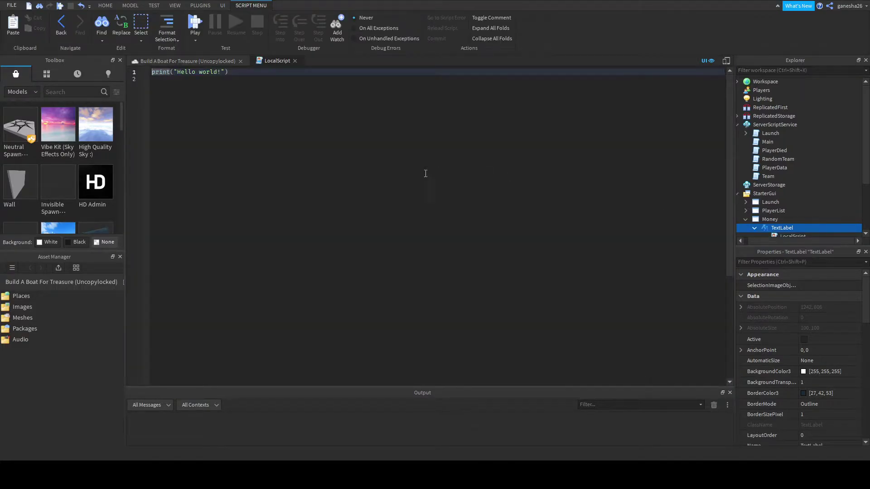
key("ctrl+a")
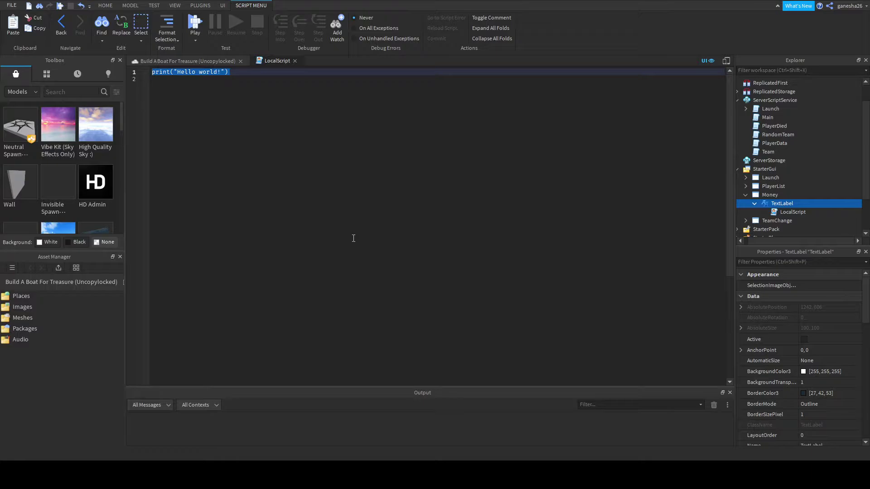
type("wh")
type("waai")
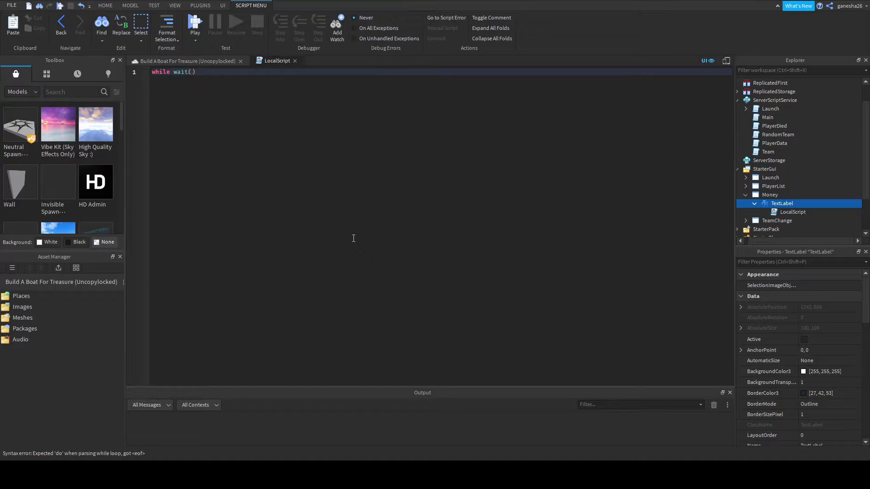
key("Return")
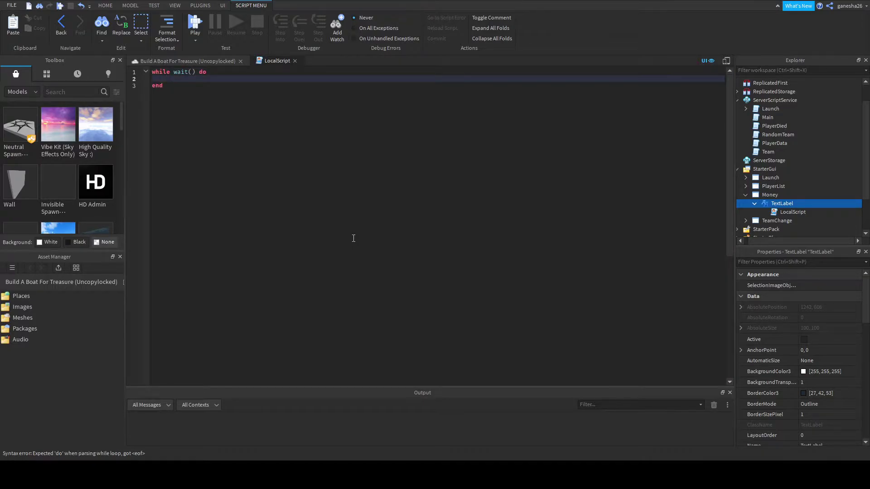
- Inside the loop, write script.Parent.Text = game.Players.LocalPlayer.Money.Value and close the script
type("script.Parent.Text = game.Players.")
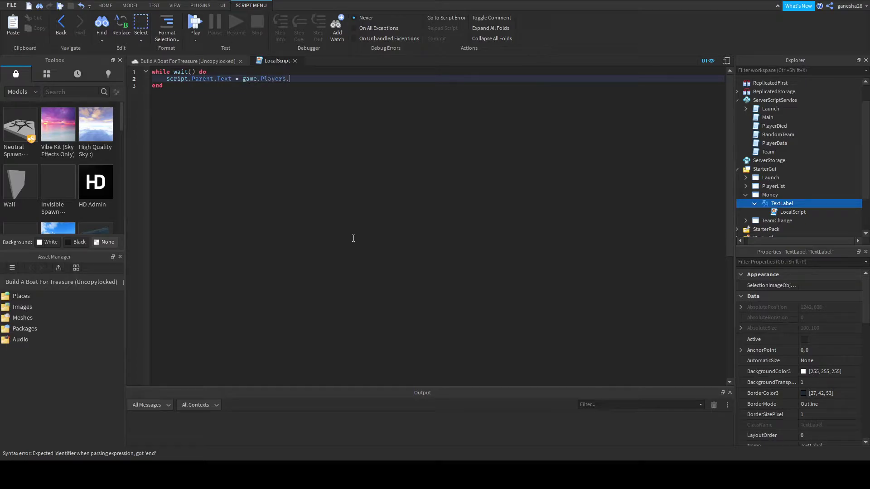
type("LocalPlayer.Money.Value")
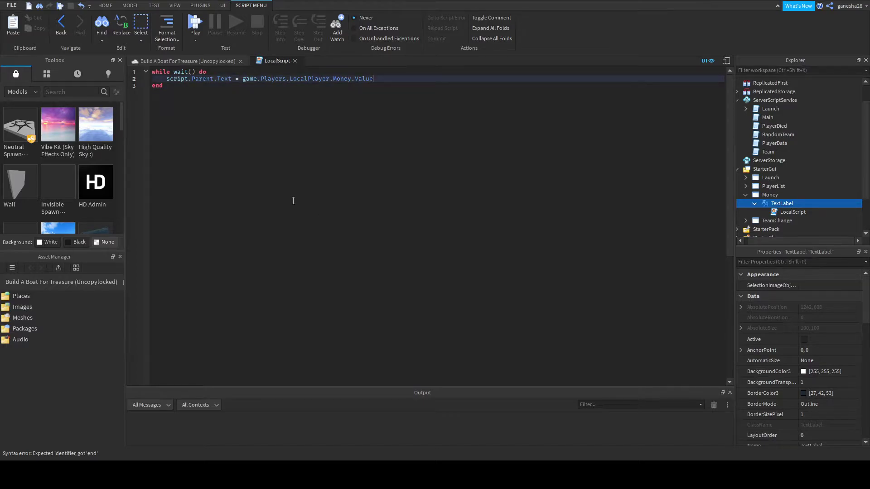
left_click(295, 61)
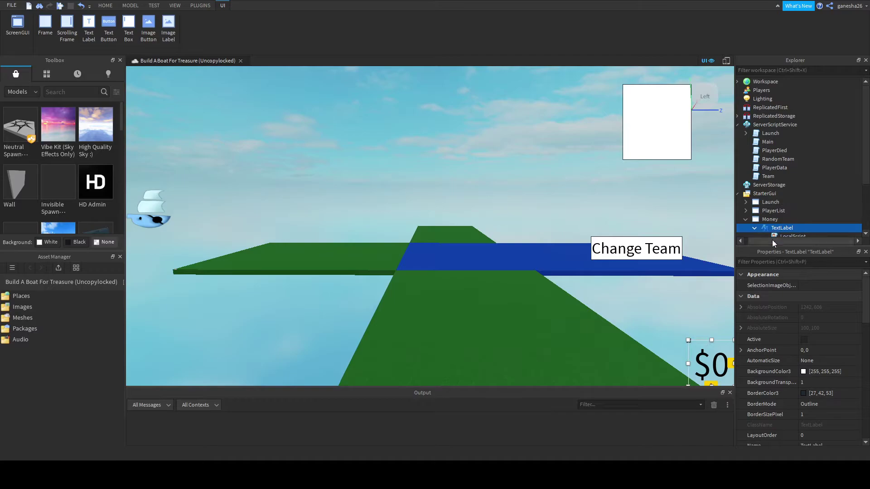
scroll(791, 218, "up", 1)
left_click(794, 185)
left_click(773, 169)
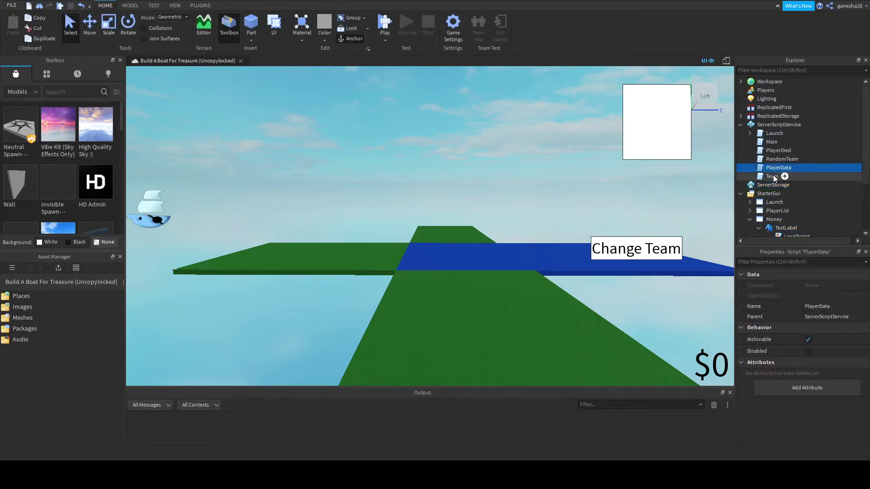
left_click(772, 177)
right_click_drag(569, 210, 569, 209)
key("w")
key("d")
- Copy the Stage1 model from the Stages folder in ReplicatedStorage and place the copy in Workspace
left_click(741, 116)
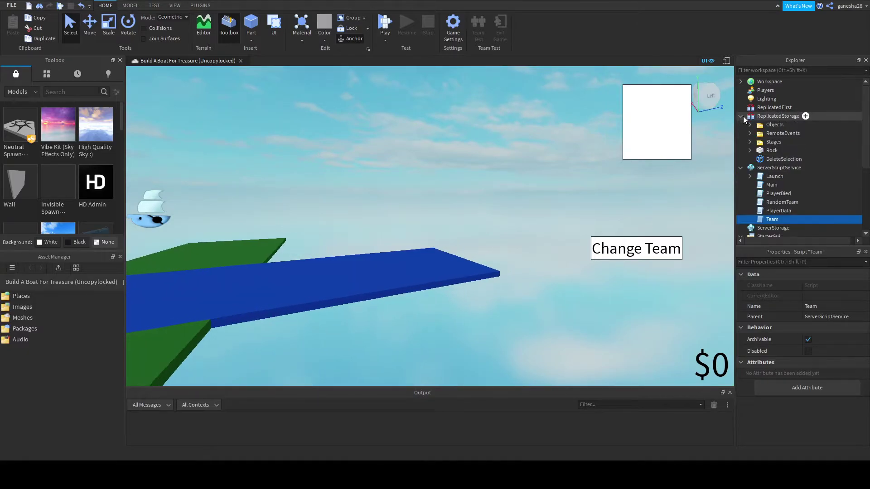
left_click(748, 143)
left_click(770, 152)
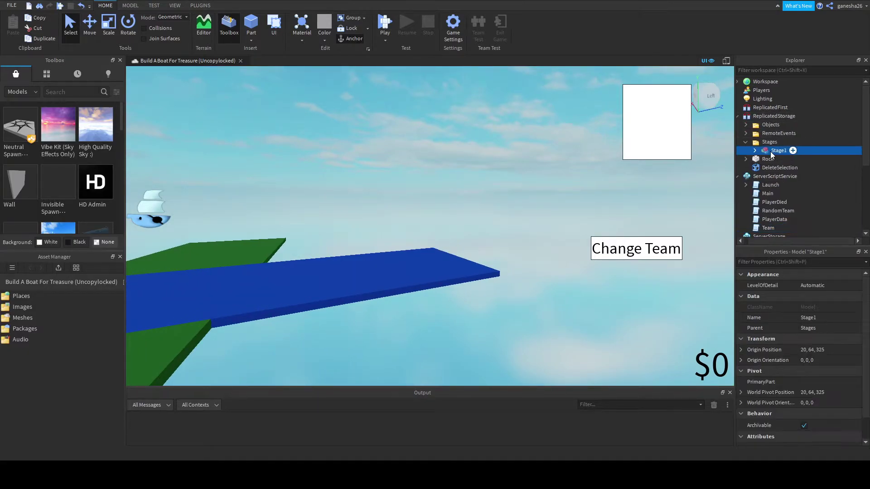
key("ctrl+c")
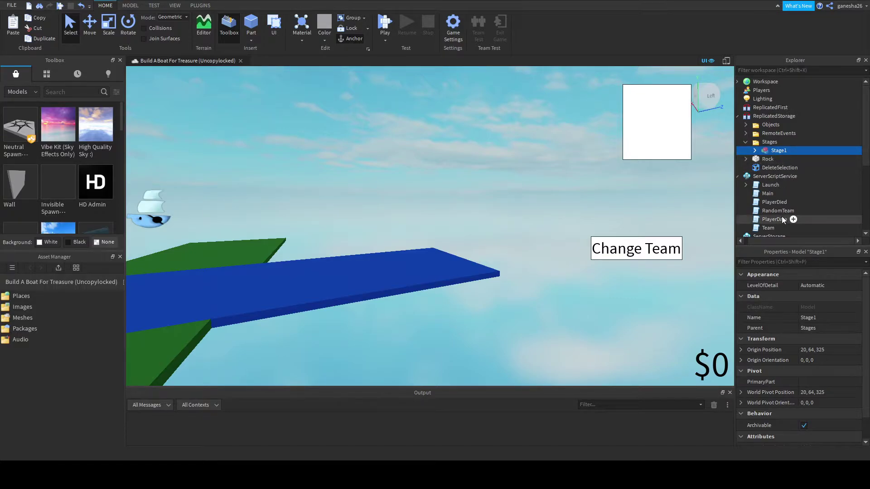
key("ctrl+v")
left_click_drag(776, 159, 772, 81)
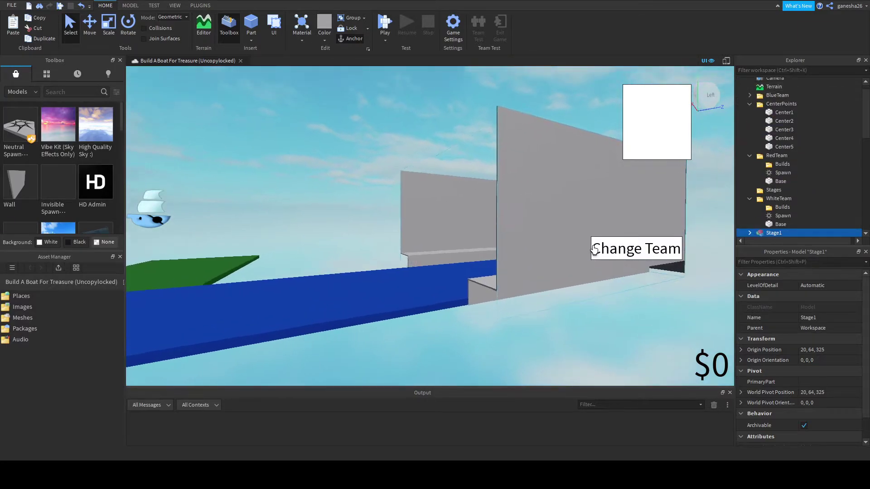
- Set the BrickColor of BackWall in the Workspace Stage1 model's Walls folder to Medium stone grey
key("w")
right_click_drag(364, 310, 367, 311)
key("w")
scroll(781, 217, "down", 3)
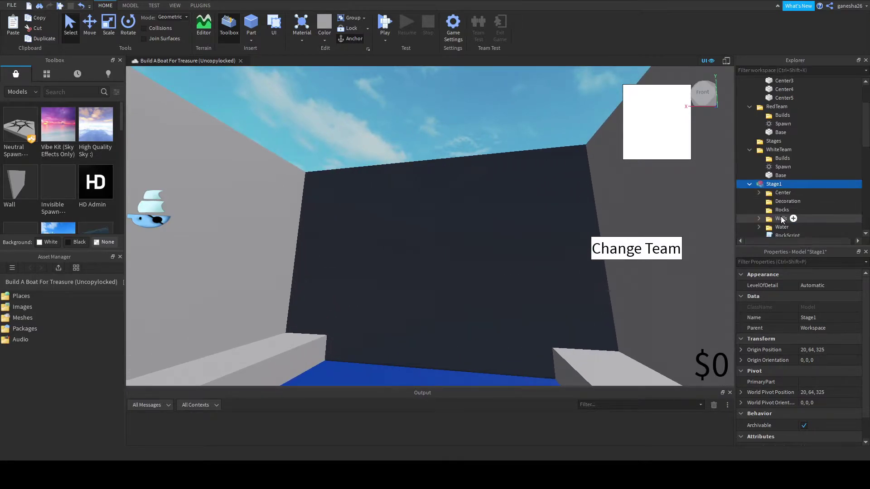
left_click(778, 186)
left_click(777, 194)
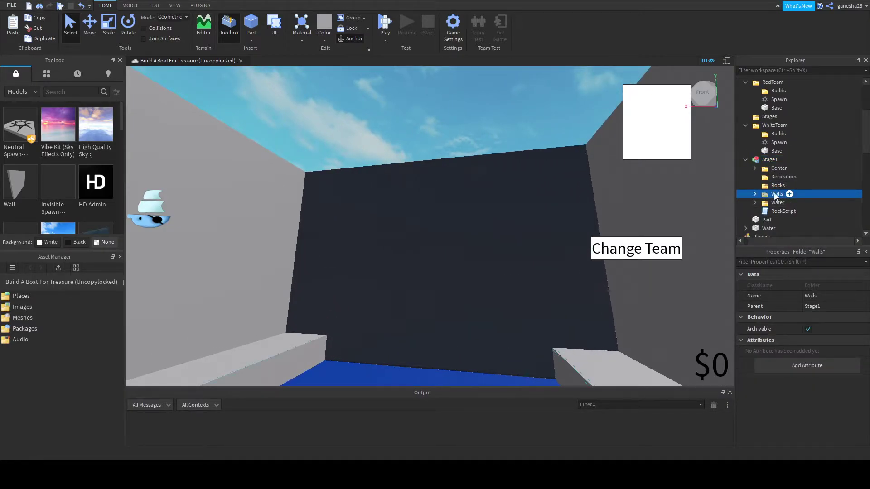
left_click(755, 194)
left_click(776, 204)
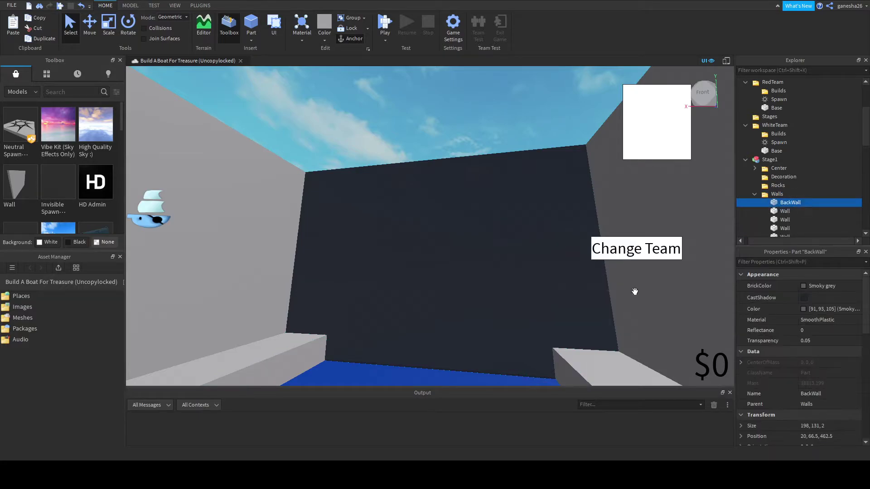
left_click(809, 286)
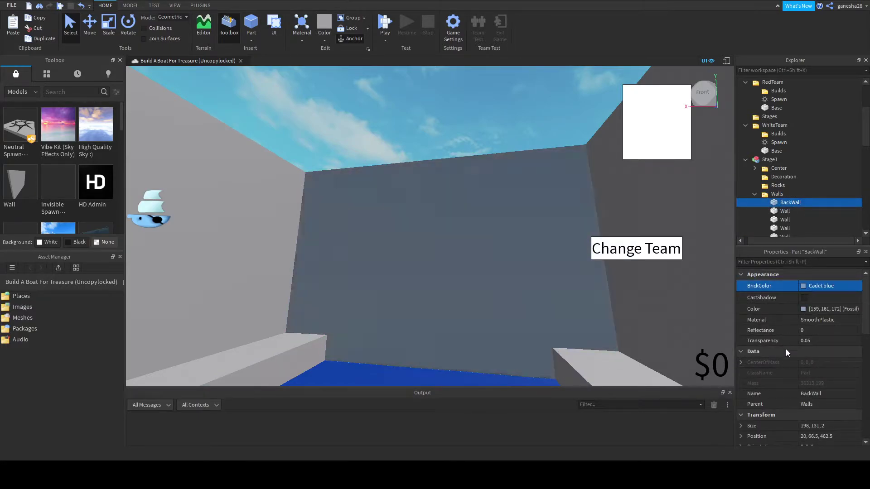
left_click(742, 444)
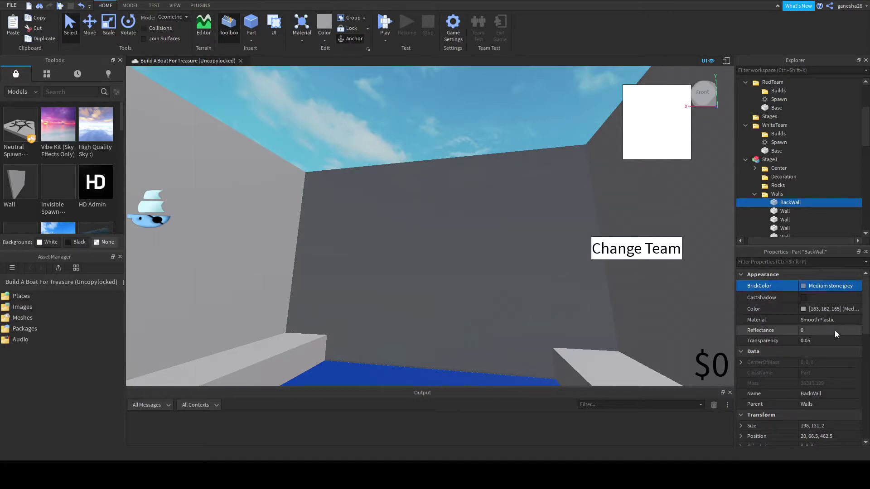
- Try a Transparency of 1 on BackWall
left_click(814, 342)
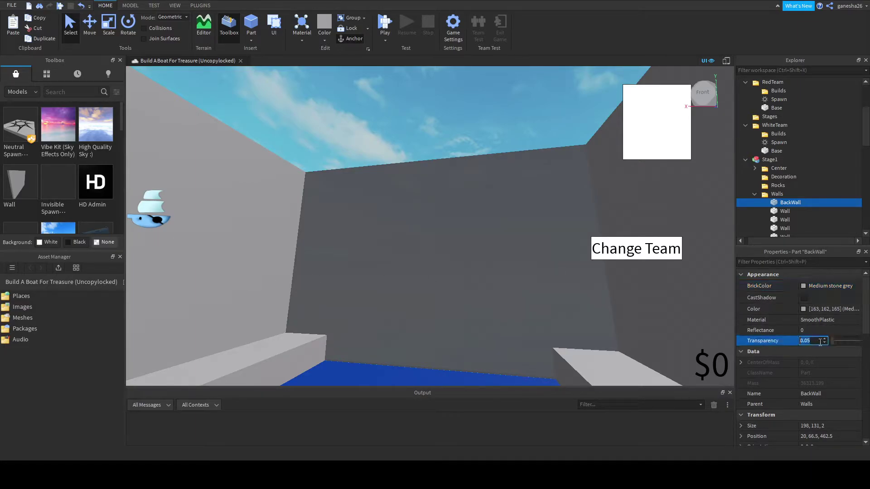
type("1")
key("Return")
- Set BackWall's Transparency to 0 and turn on its CanCollide property
left_click(821, 344)
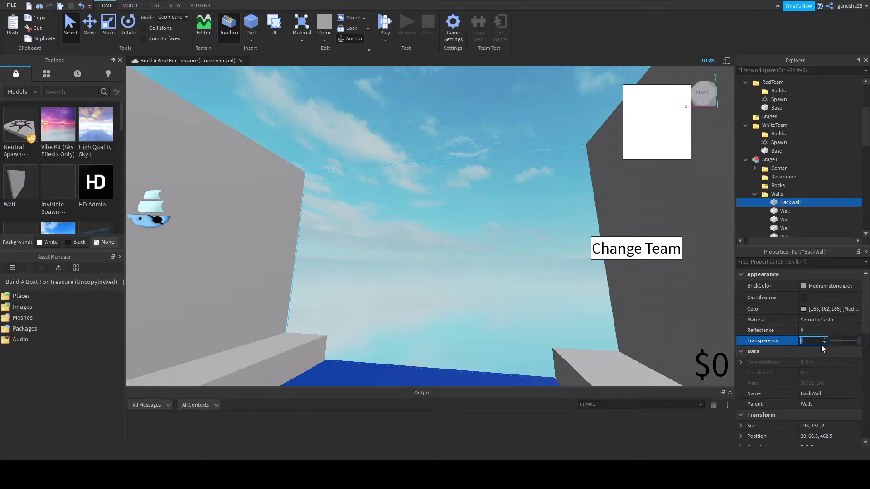
type("0")
key("Return")
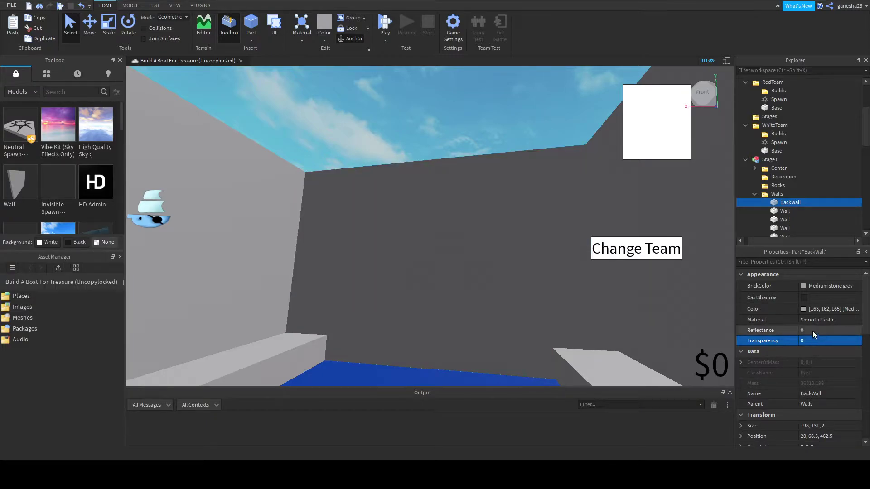
scroll(824, 383, "down", 4)
scroll(824, 384, "down", 1)
left_click(806, 383)
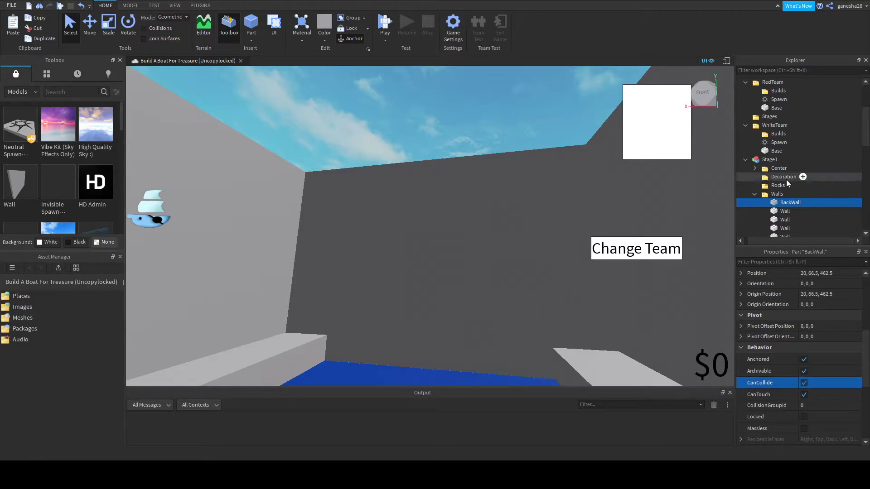
- Insert a new Part into Stage1's Water folder and select it
scroll(787, 194, "down", 1)
left_click(755, 169)
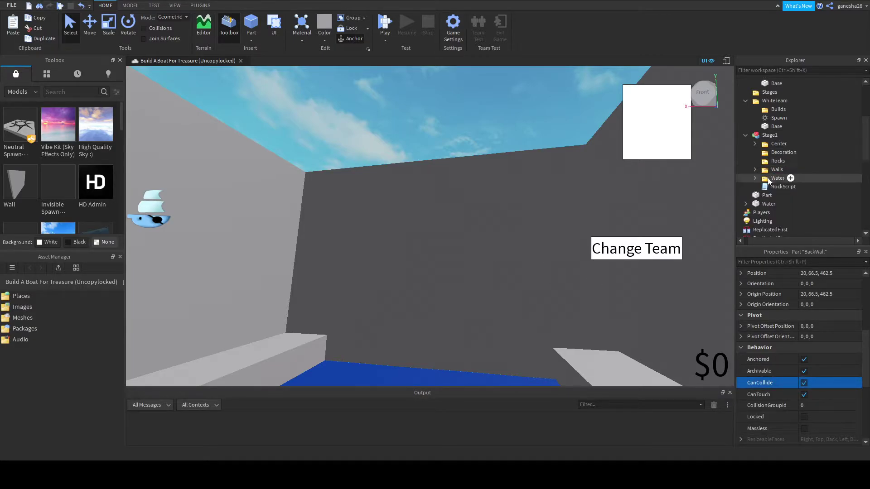
left_click(754, 179)
left_click(775, 185)
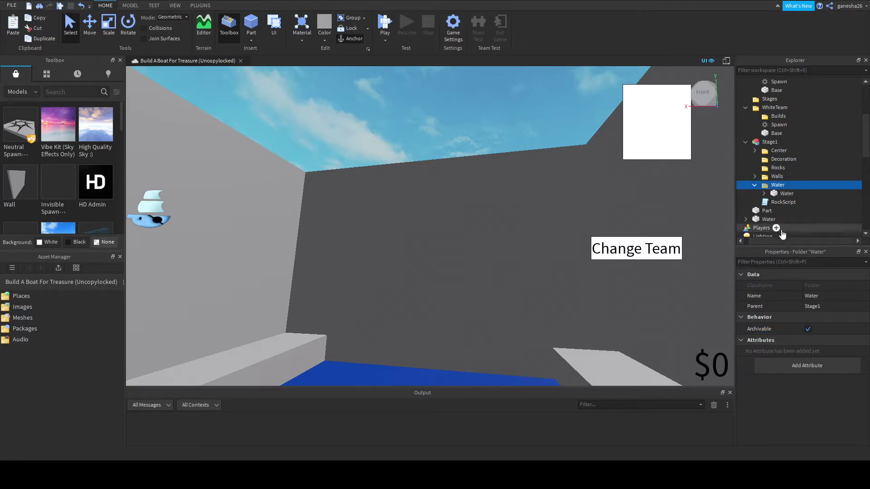
left_click(765, 219)
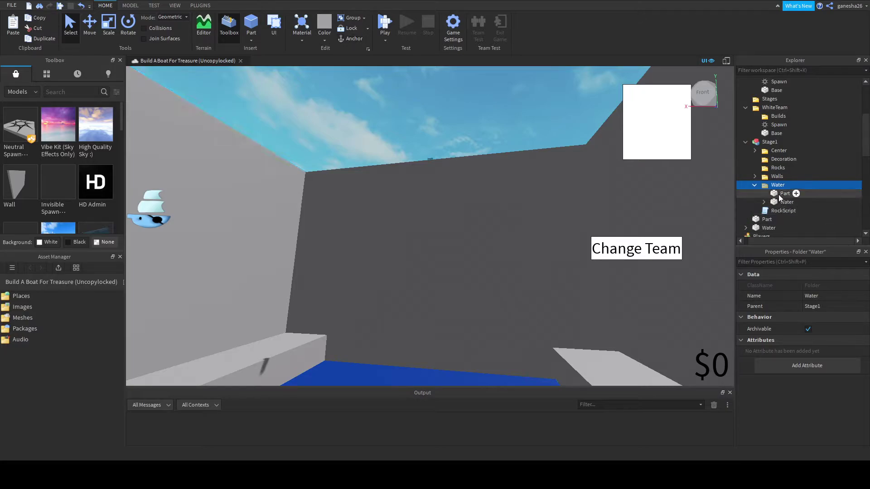
left_click(781, 194)
- Move the new part down to the water surface beside the back wall, at about position 19, 1.5, 461
right_click_drag(513, 306, 510, 306)
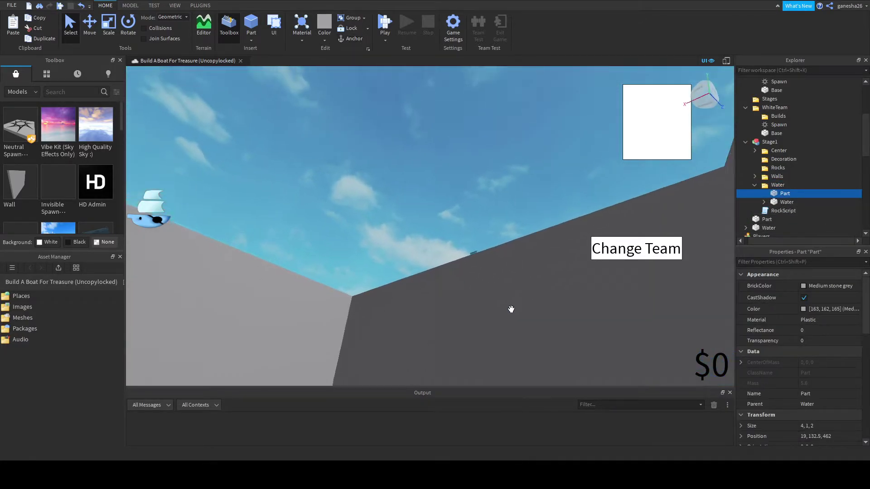
left_click(90, 32)
right_click_drag(526, 231, 526, 228)
left_click_drag(430, 192, 446, 389)
right_click_drag(447, 227, 446, 227)
left_click_drag(470, 226, 456, 274)
right_click_drag(457, 274, 456, 274)
key("w")
left_click_drag(458, 249, 459, 245)
right_click_drag(459, 247, 459, 252)
left_click_drag(460, 252, 457, 253)
right_click_drag(458, 253, 458, 252)
key("a")
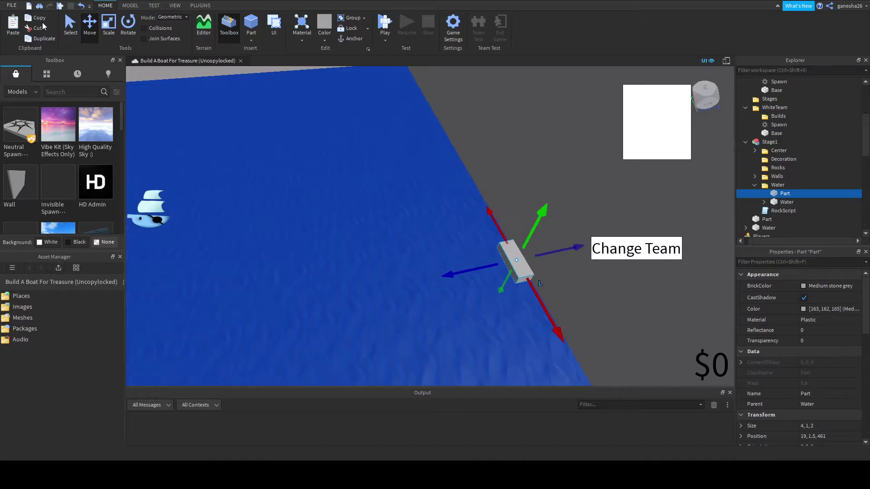
- Scale the part sideways in both directions along the back wall to a size of 134, 1, 2
left_click(106, 30)
right_click_drag(383, 138, 385, 138)
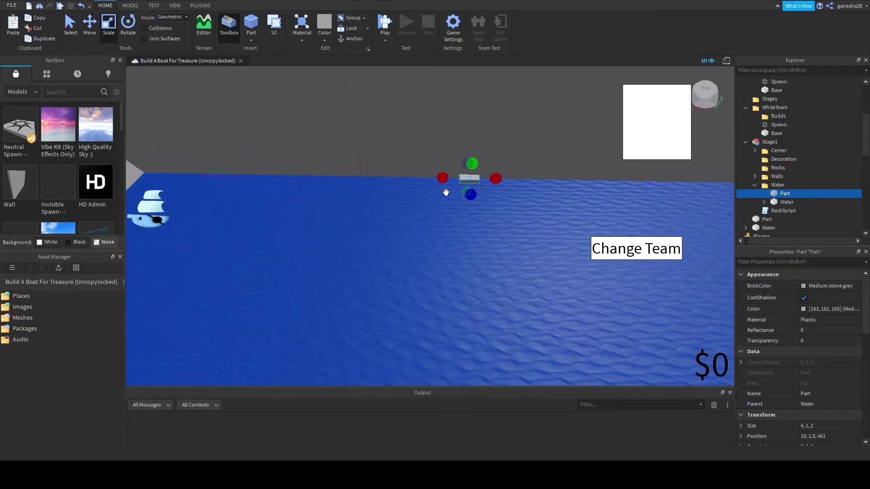
left_click_drag(437, 179, 276, 175)
right_click_drag(535, 184, 536, 184)
key("d")
left_click_drag(506, 173, 555, 169)
key("d")
key("d")
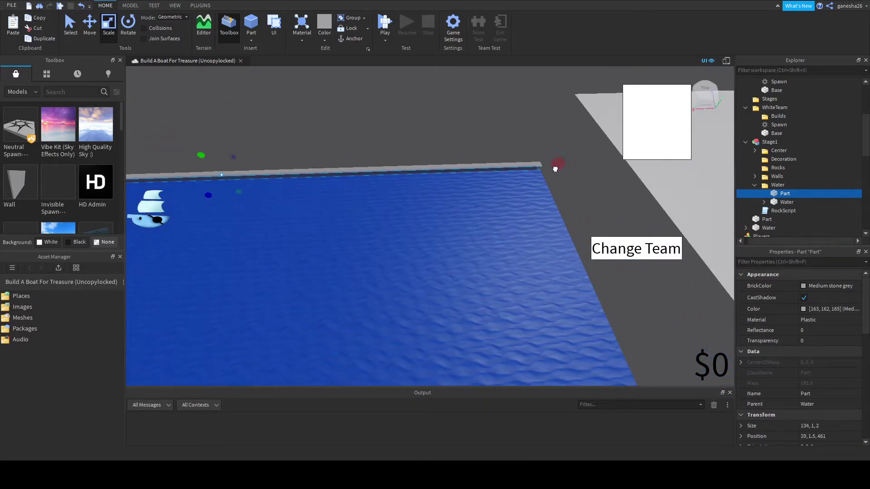
- Extend the part away from the back wall over the water to a size of 134, 1, 78
right_click_drag(555, 169, 437, 196)
left_click_drag(408, 166, 392, 247)
right_click_drag(392, 248, 393, 247)
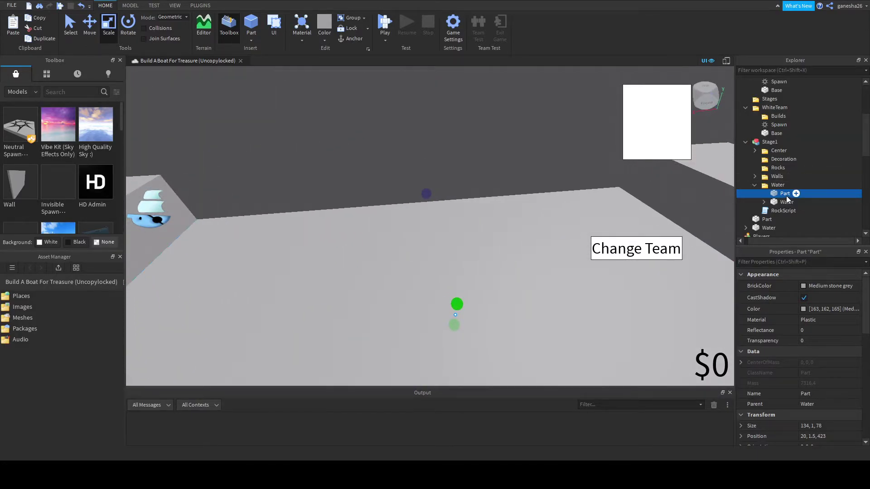
- Rename the enlarged part Ground and duplicate it within the Water folder
double_click(781, 197)
type("Ground")
key("Return")
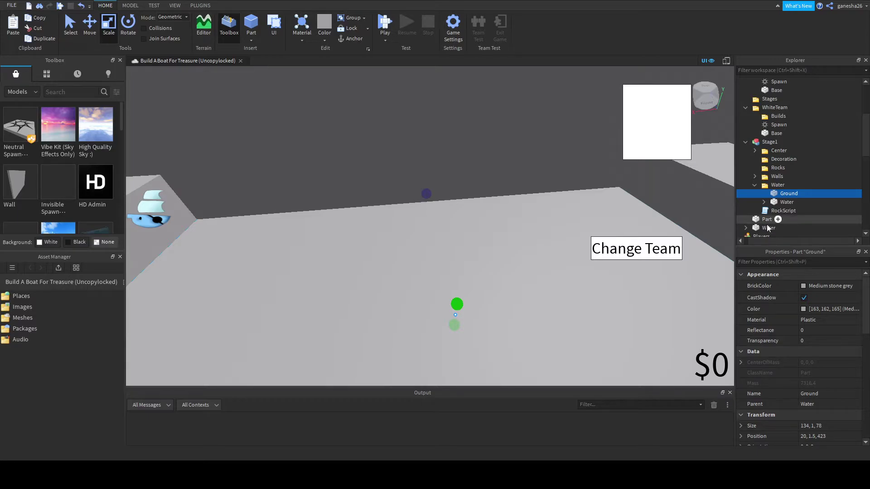
key("ctrl+d")
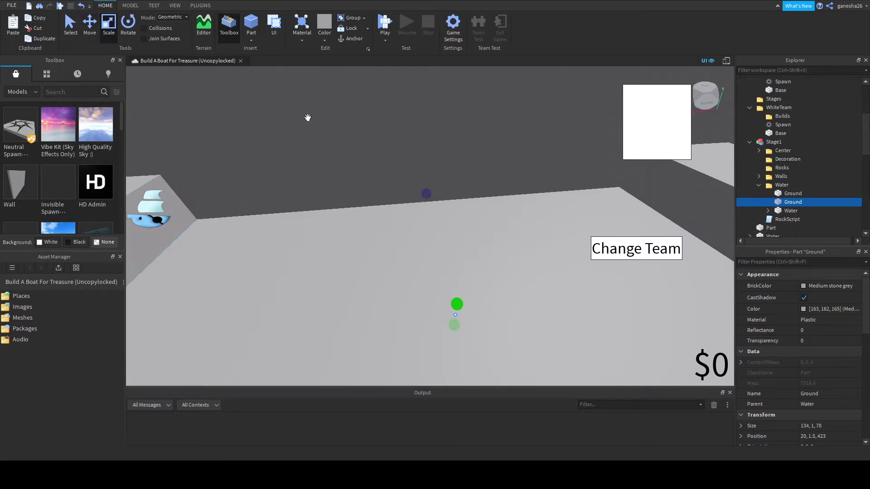
- Narrow the duplicated Ground part from both sides to a size of 29, 1, 78
right_click_drag(431, 268, 413, 268)
key("s")
left_click_drag(262, 280, 414, 278)
key("s")
right_click_drag(413, 278, 433, 278)
left_click_drag(588, 256, 457, 261)
right_click_drag(420, 285, 420, 300)
key("s")
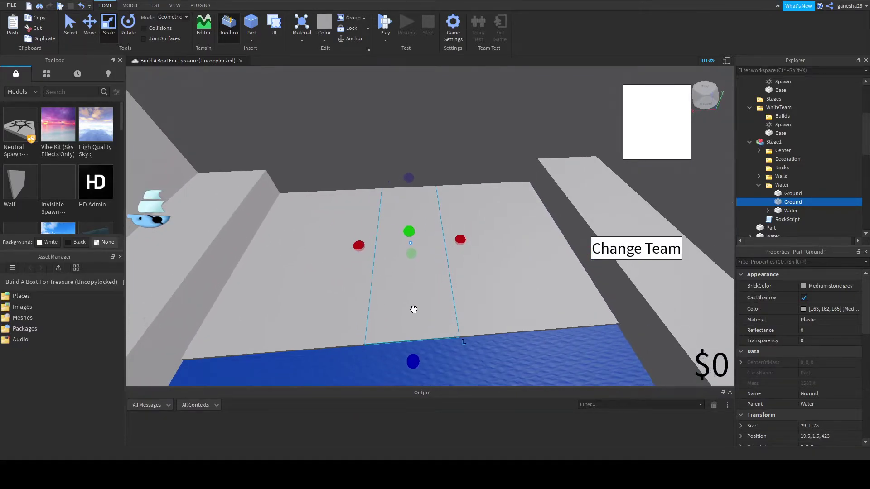
- Shorten the narrowed duplicate from its front and back edges to a size of 29, 1, 16
left_click_drag(413, 362, 410, 270)
left_click_drag(409, 178, 410, 217)
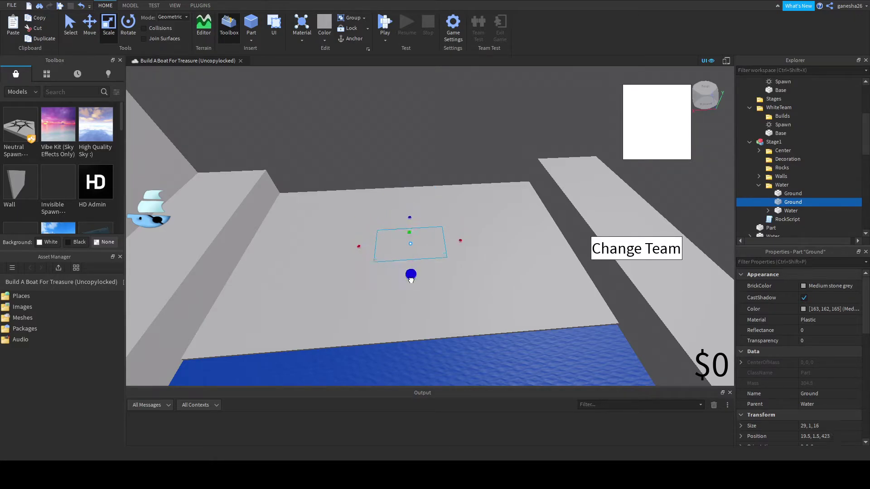
left_click_drag(411, 280, 410, 281)
key("w")
- Raise the duplicate's height above the ground to form a block of size 29, 17, 17
left_click_drag(397, 245, 400, 183)
key("d")
right_click_drag(451, 217, 451, 218)
left_click_drag(425, 232, 426, 228)
key("a")
right_click_drag(426, 229, 465, 199)
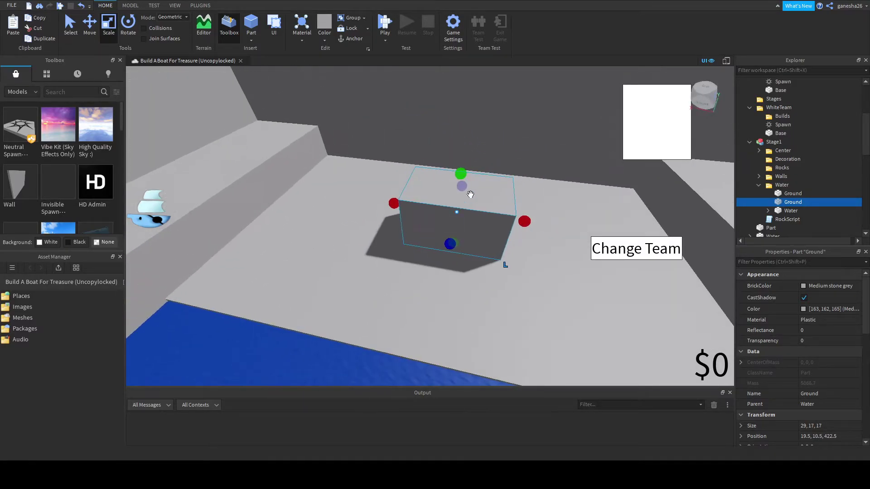
- Reduce the block's height, width and depth to a size of 22, 10, 13
left_click_drag(461, 174, 461, 180)
left_click_drag(390, 207, 404, 212)
left_click_drag(523, 223, 505, 221)
left_click_drag(455, 177, 453, 196)
key("d")
right_click_drag(453, 196, 456, 202)
key("s")
left_click_drag(462, 206, 445, 207)
right_click_drag(445, 206, 444, 202)
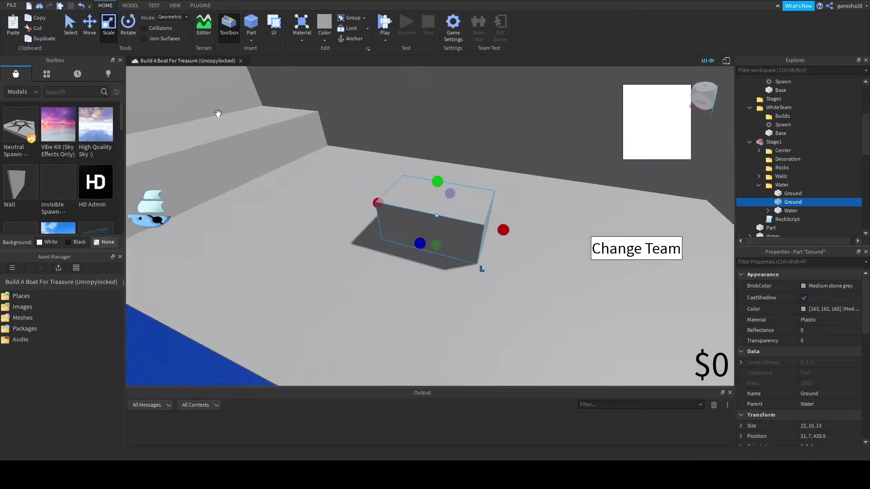
- Move the block back along the ground to position 21, 7, 426.5
left_click(92, 25)
left_click_drag(453, 187, 462, 176)
right_click_drag(463, 175, 472, 182)
key("w")
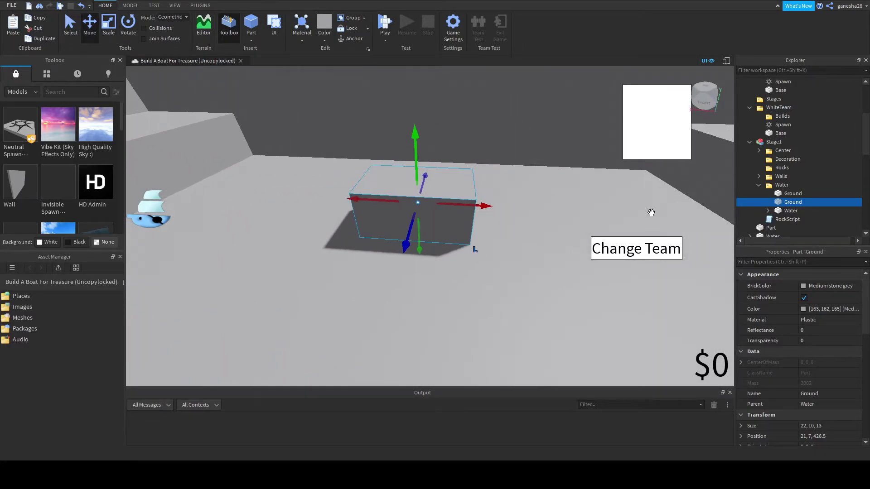
- Rename the block Chest and add a script inside it
double_click(794, 202)
type("Chest")
key("Return")
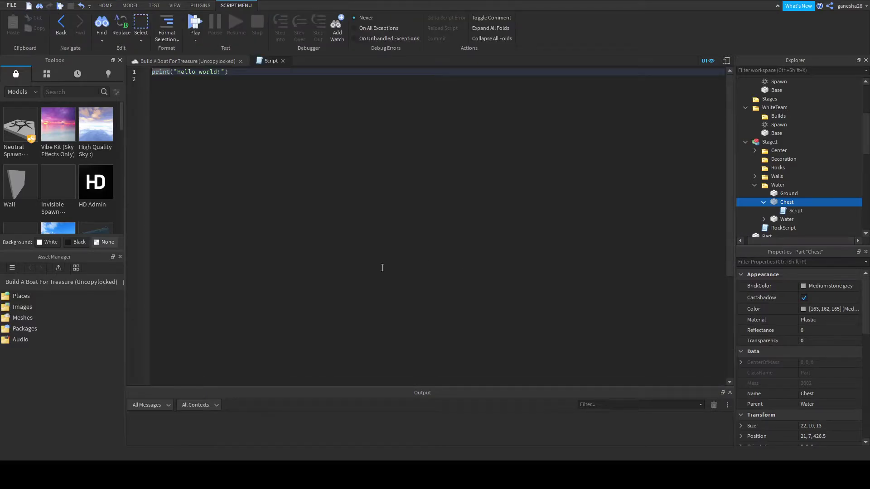
- Replace the default code with a script.Parent.Touched:Connect(function(hit)) handler that starts with wait(0.01)
key("ctrl+a")
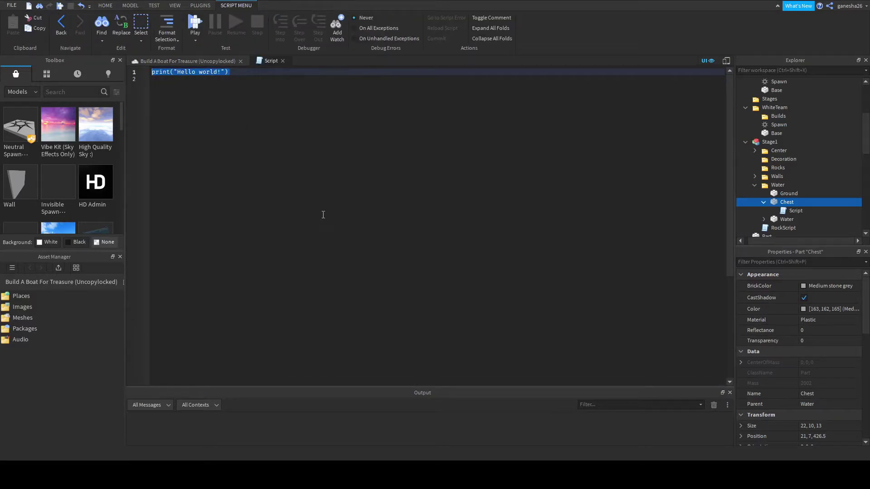
type("script.p")
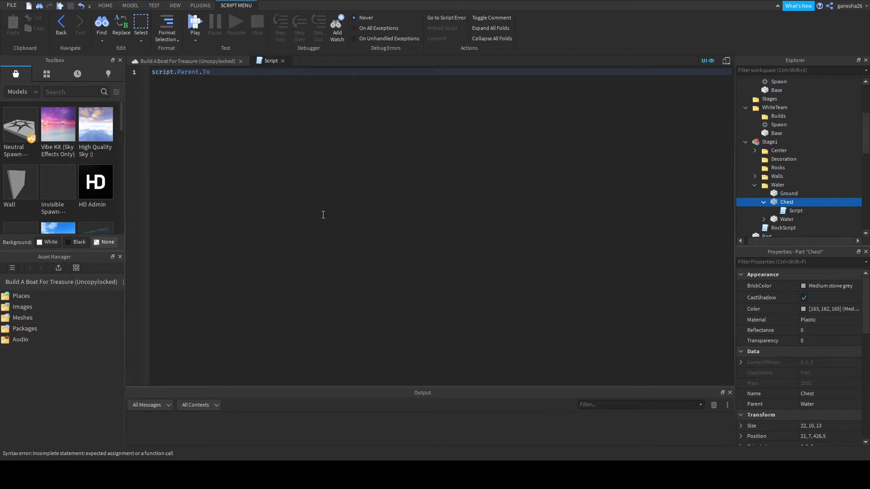
type("Connect(function(hit")
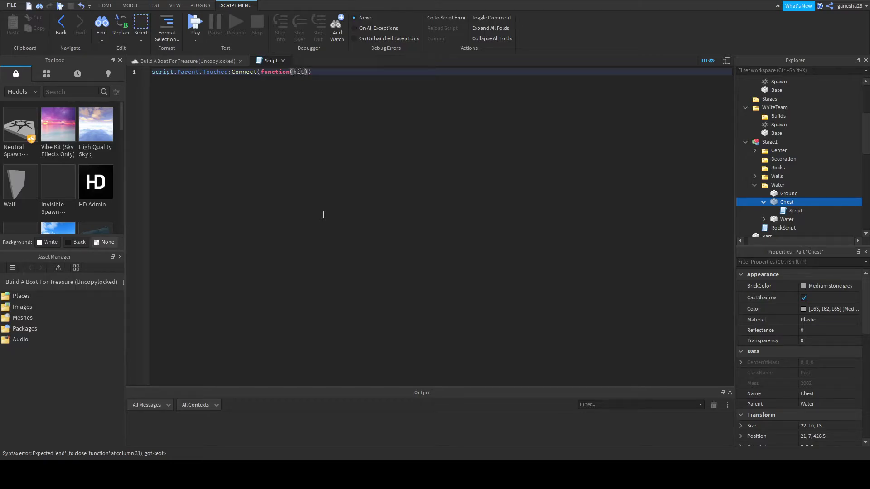
key("End")
key("Return")
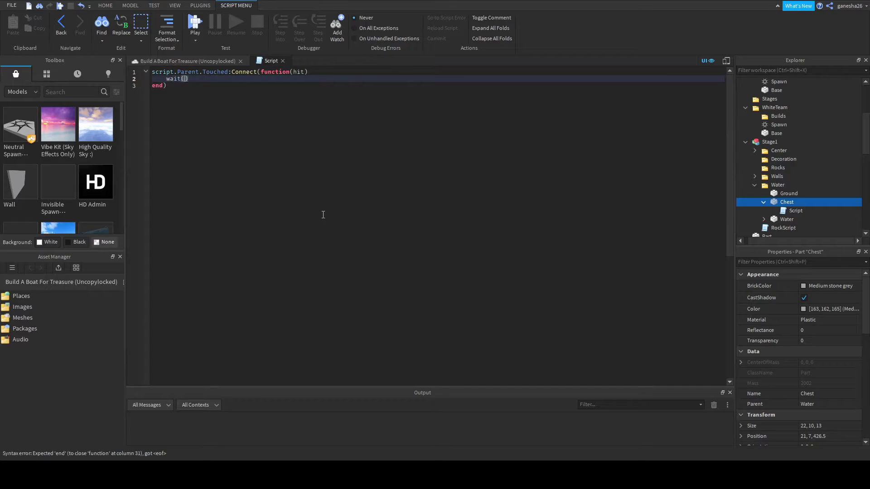
type("wait(0.01)")
key("Return")
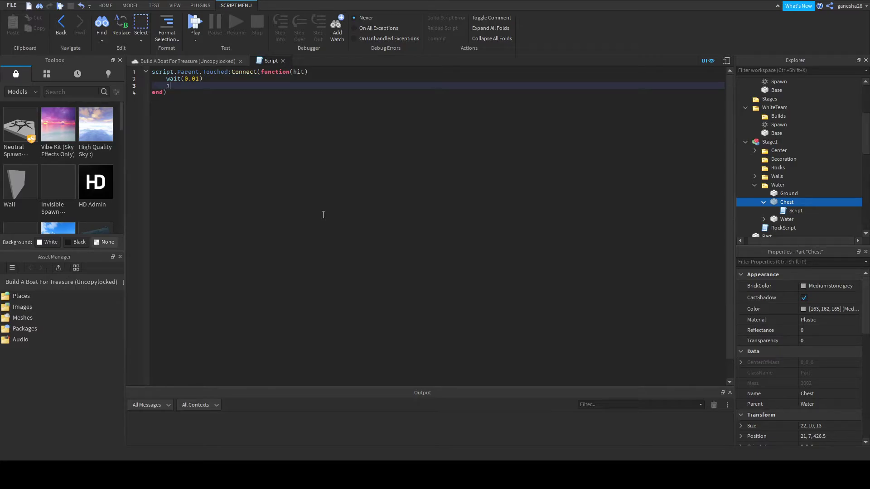
- Add the condition if hit and hit.Parent and game.Players:GetPlayerFromCharacter(hit.Parent) then, with its closing end
type("if hit and hit.Parent and kit.Paren")
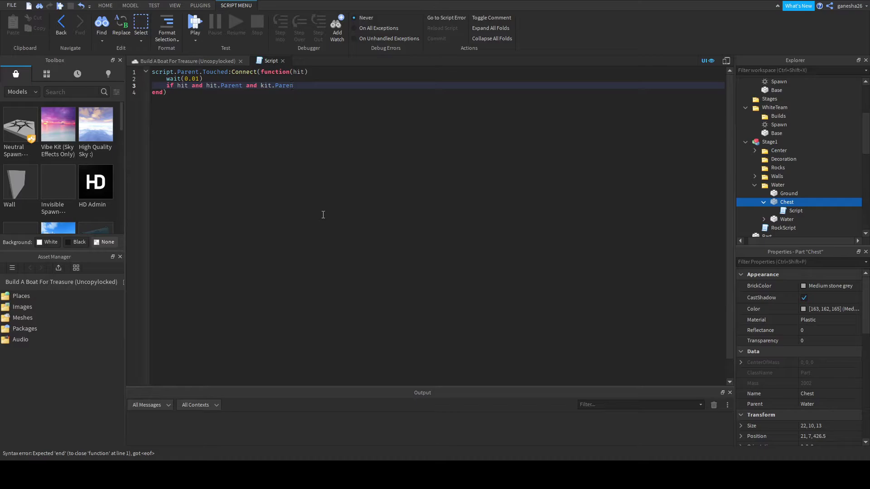
key("BackSpace")
key("BackSpace")
key("BackSpace")
key("BackSpace")
key("BackSpace")
key("BackSpace")
key("BackSpace")
type("game.Players.GetO")
key("BackSpace")
key("BackSpace")
key("BackSpace")
key("BackSpace")
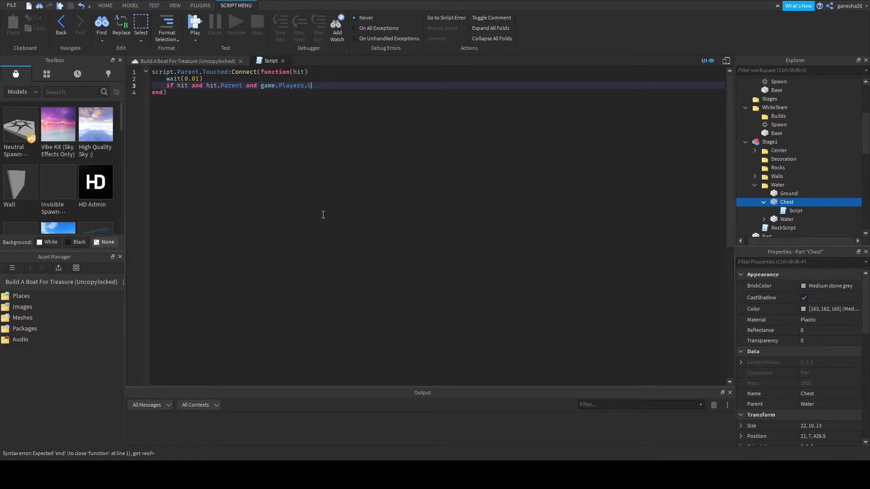
type(":Get")
key("Tab")
type("(")
key("BackSpace")
type("hit.Parent)")
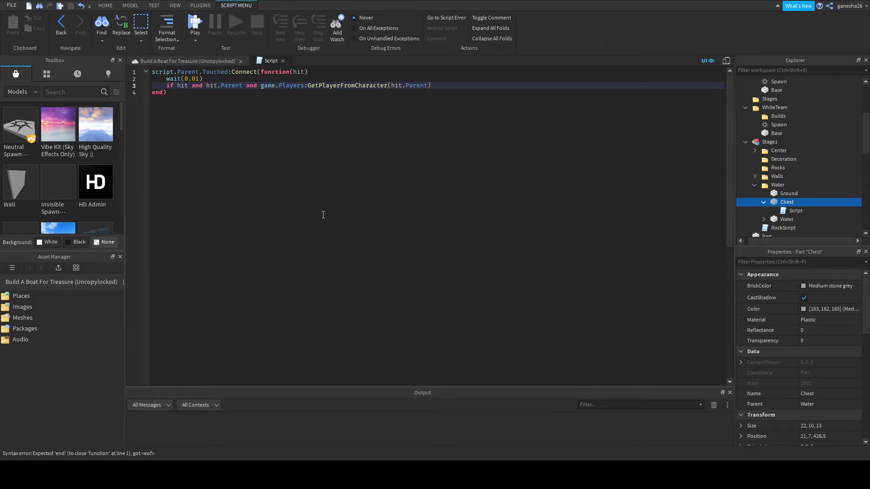
type(" then")
key("Return")
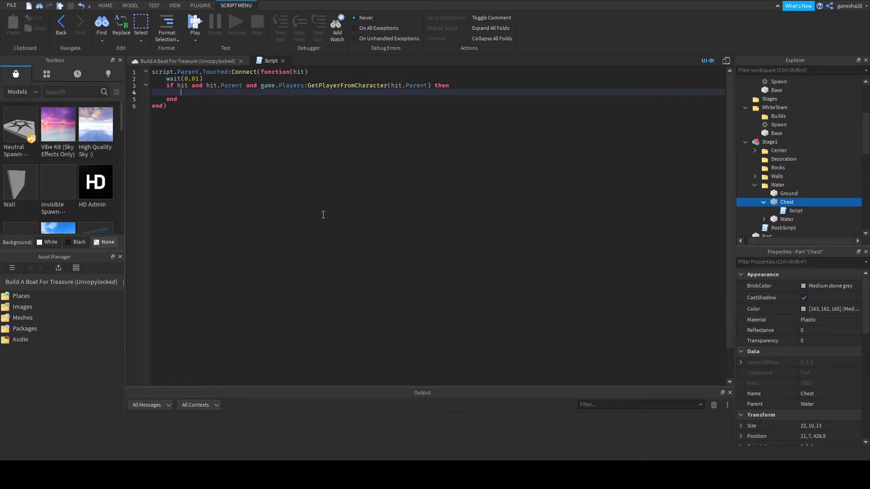
- Inside the condition, write game.Players:GetPlayerFromCharacter(hit.Parent).Money.Value += 100
type("game.")
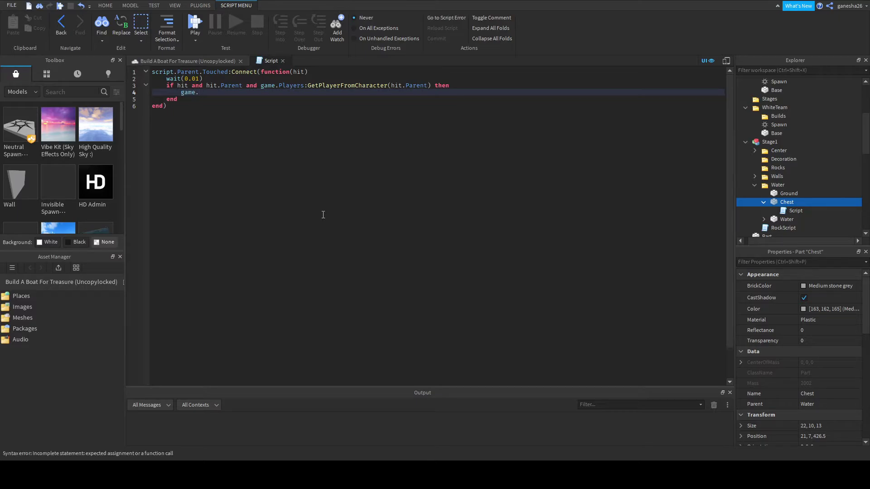
type("Players:GetPlayerFromCharacter()")
type("hit")
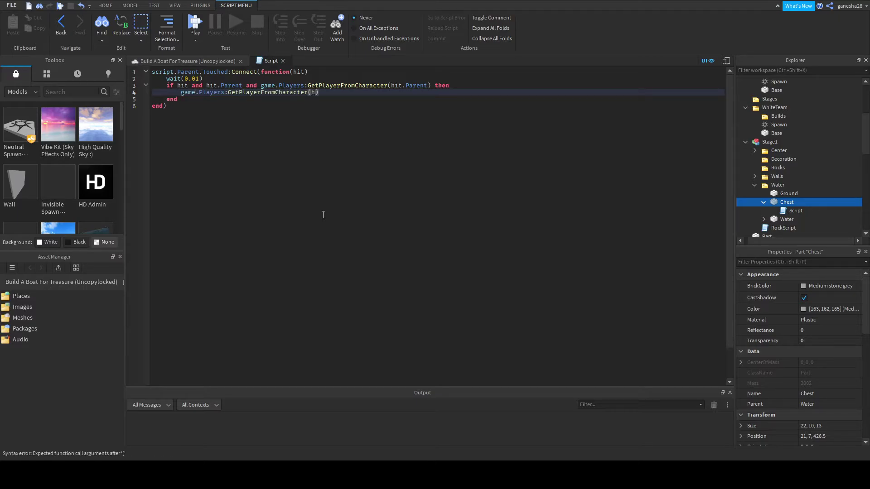
type(".PAre")
key("BackSpace")
key("BackSpace")
key("BackSpace")
type("arent")
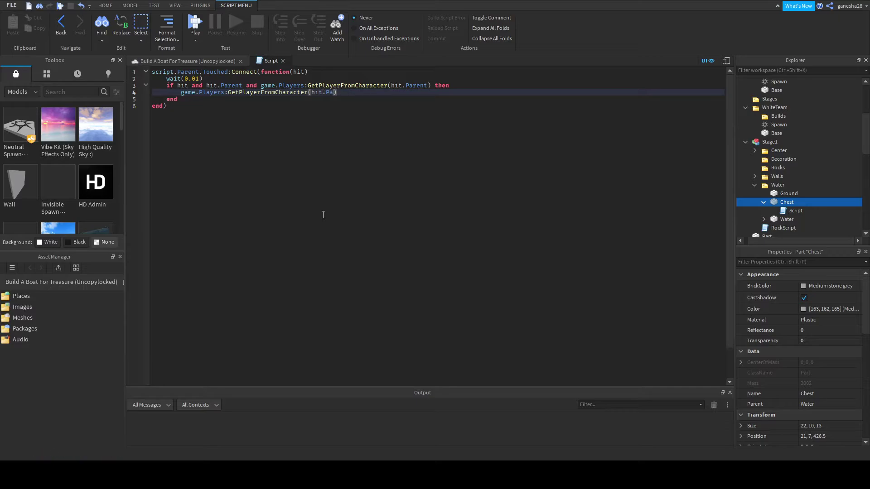
key("Right")
type(".Money.Value += 100")
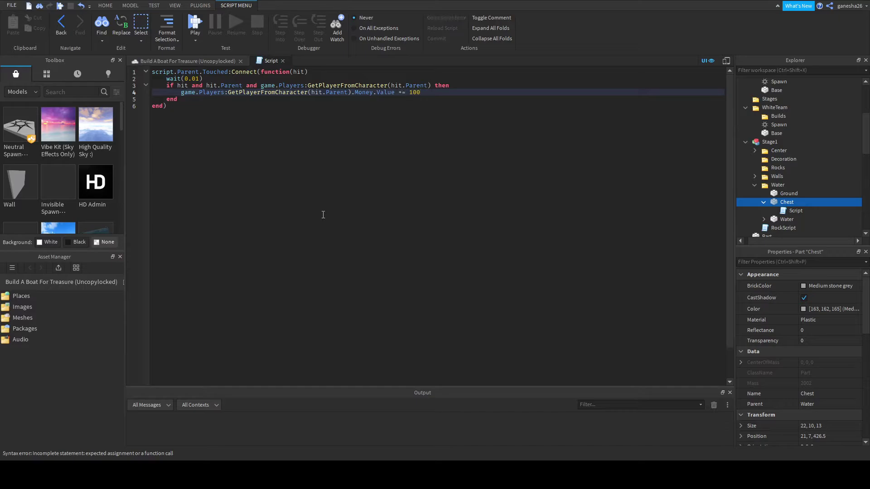
key("Return")
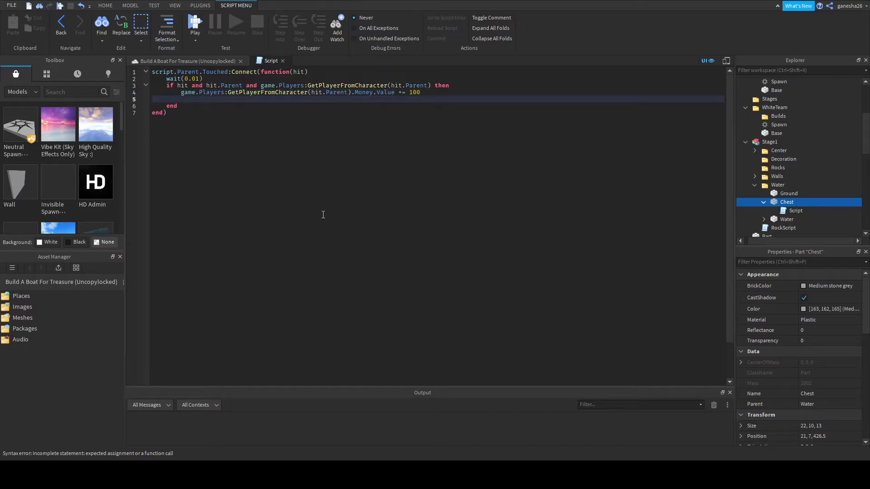
- Copy the game.Players:GetPlayerFromCharacter(hit.Parent) expression to the line below and append :LoadCharacter() to it
left_click(352, 92)
left_click(338, 101)
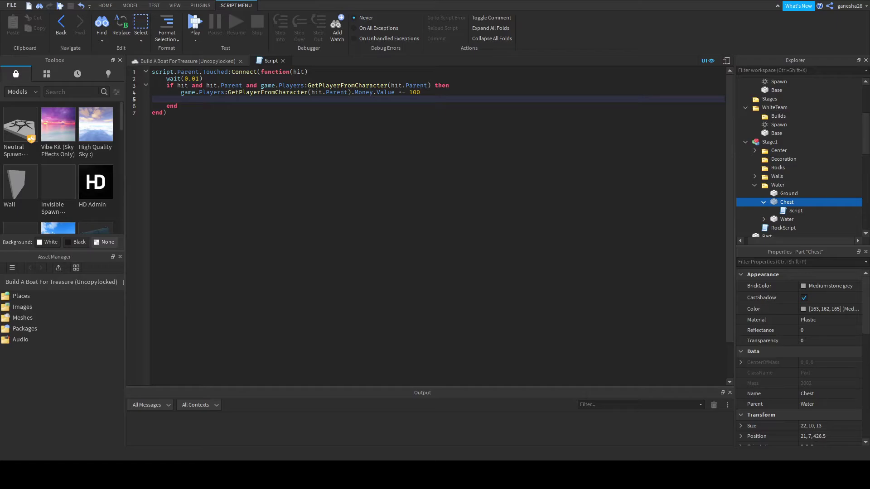
left_click_drag(180, 95, 352, 95)
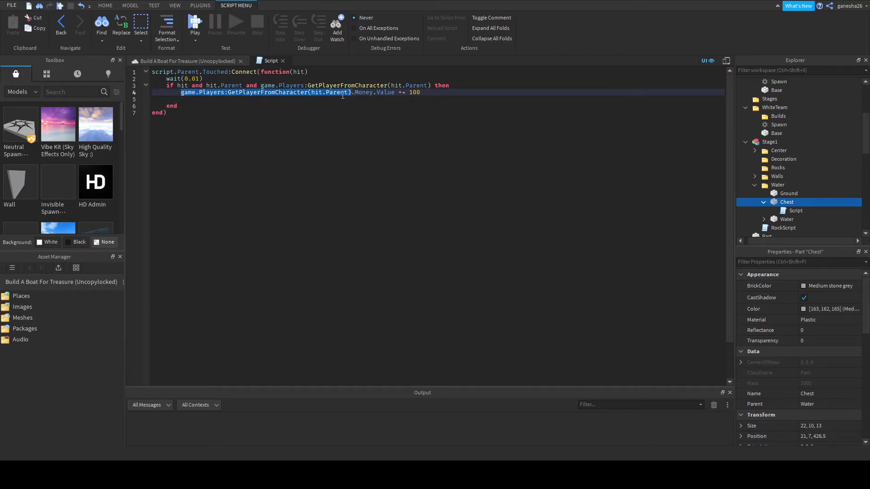
key("ctrl+c")
left_click(305, 101)
key("ctrl+v")
type(":LoadCharacter()")
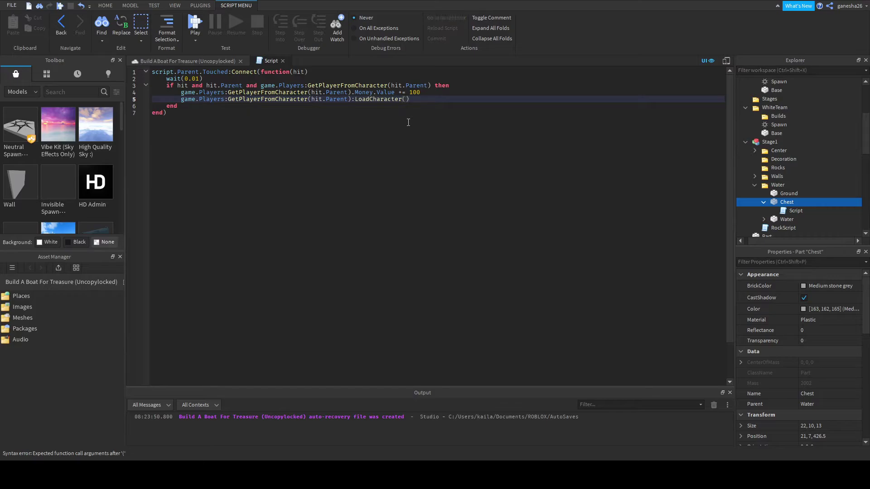
left_click(460, 129)
left_click(400, 107)
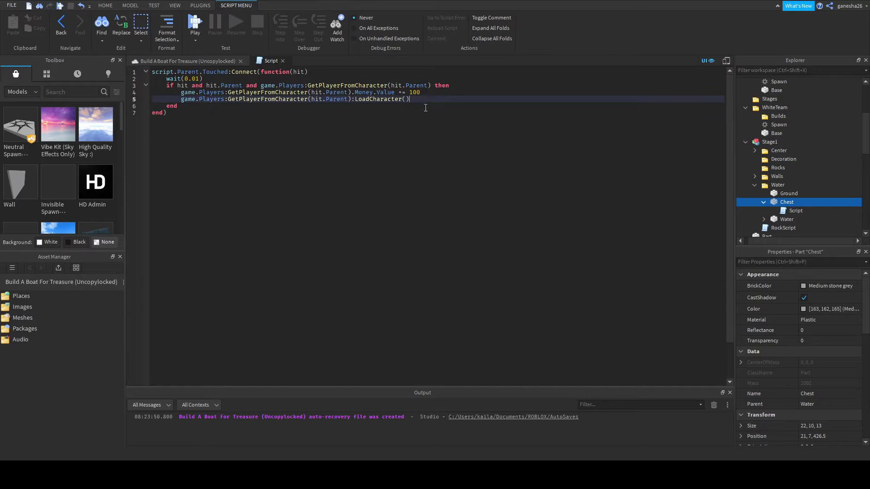
- Playtest the game, inspect the generated stages from above in the server view, and stop the test
left_click(195, 22)
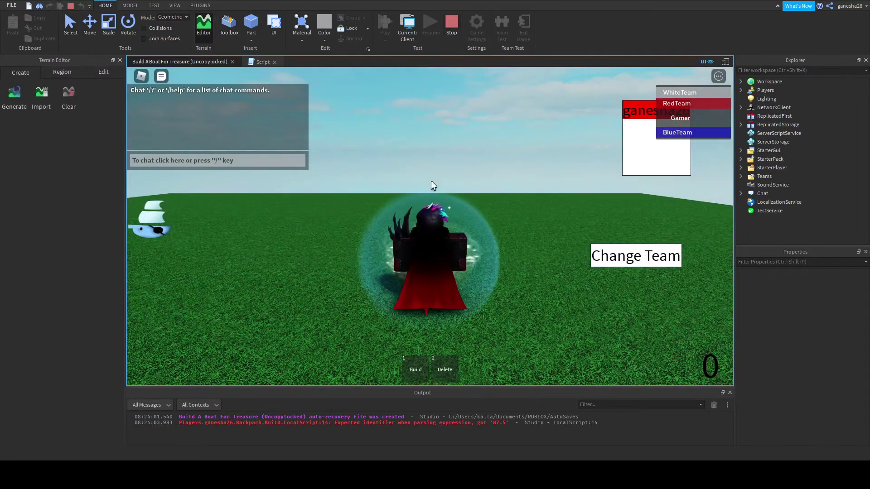
left_click(407, 28)
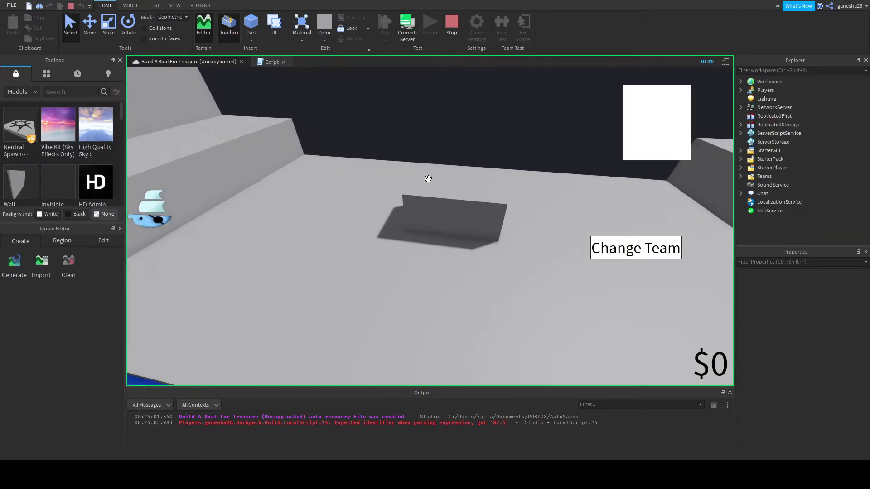
key("e")
scroll(428, 179, "down", 4)
right_click_drag(428, 179, 428, 179)
scroll(428, 179, "down", 2)
key("a")
key("s")
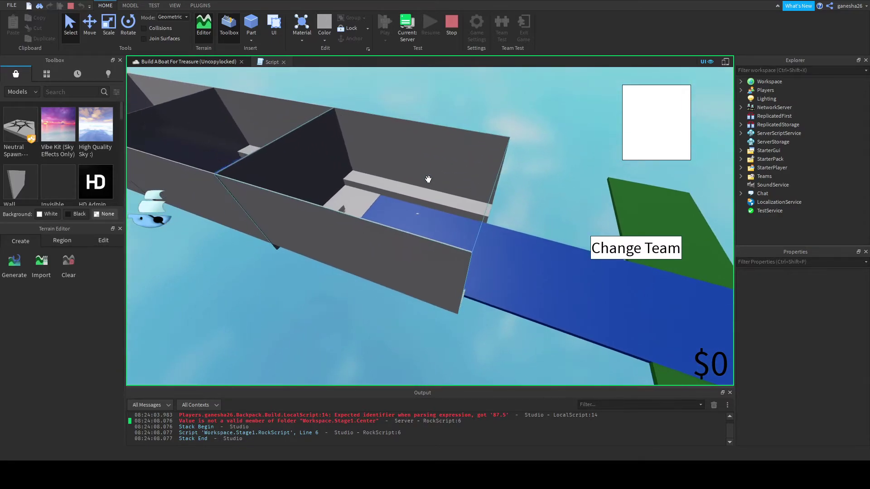
left_click(457, 31)
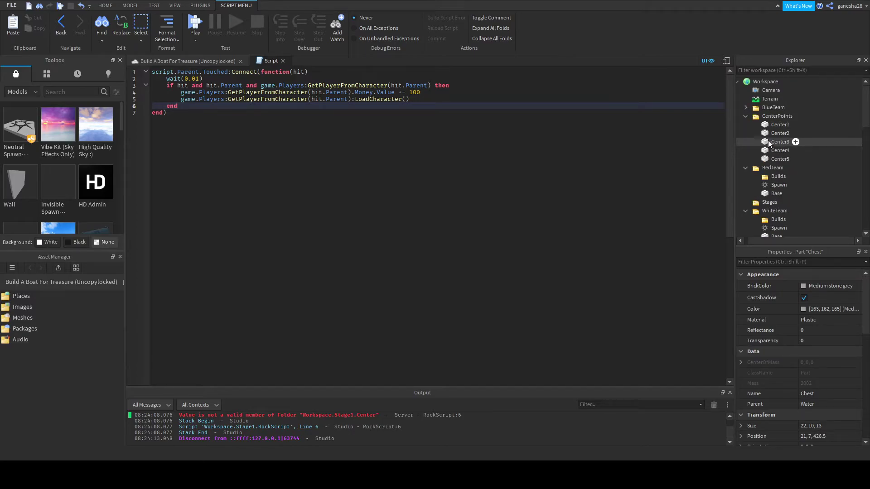
- Collapse the CenterPoints and team folders in Workspace and delete RockScript from Stage1
left_click(738, 82)
left_click(737, 82)
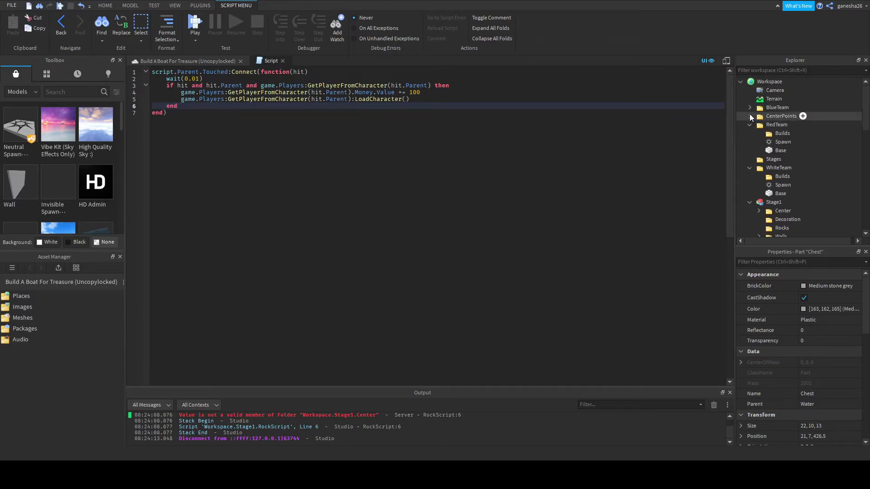
left_click(750, 125)
left_click(750, 141)
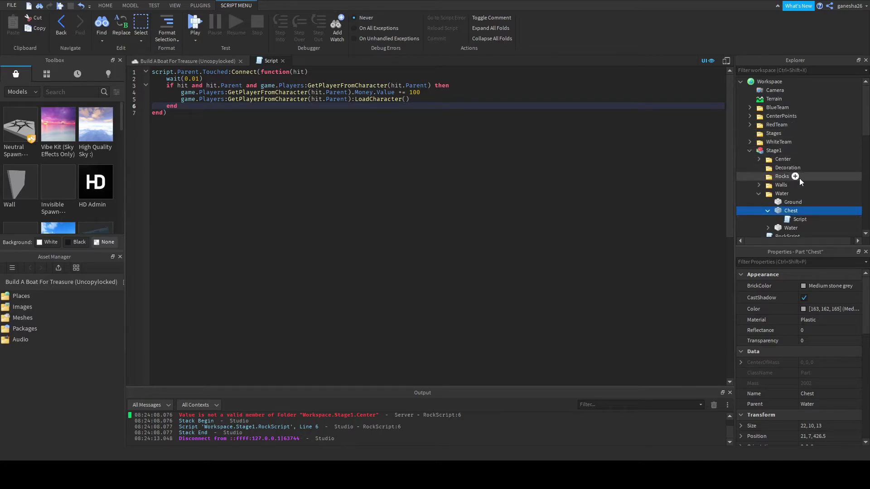
scroll(790, 195, "down", 1)
left_click(778, 212)
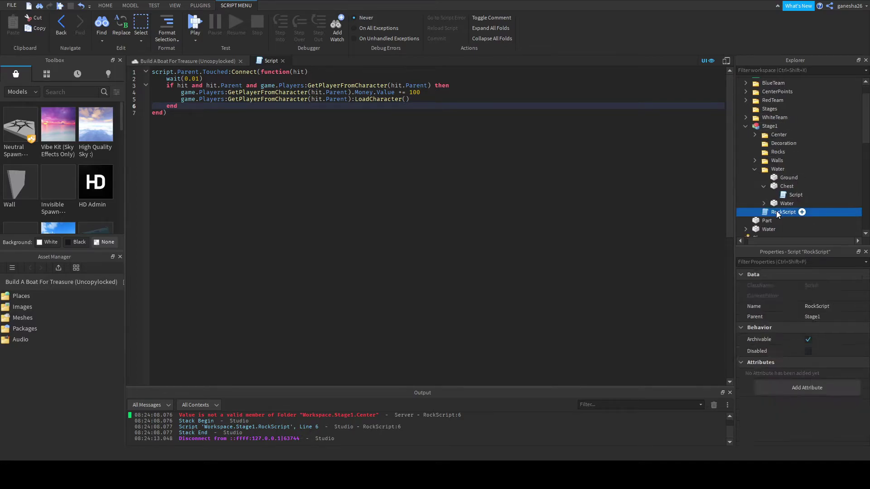
key("Delete")
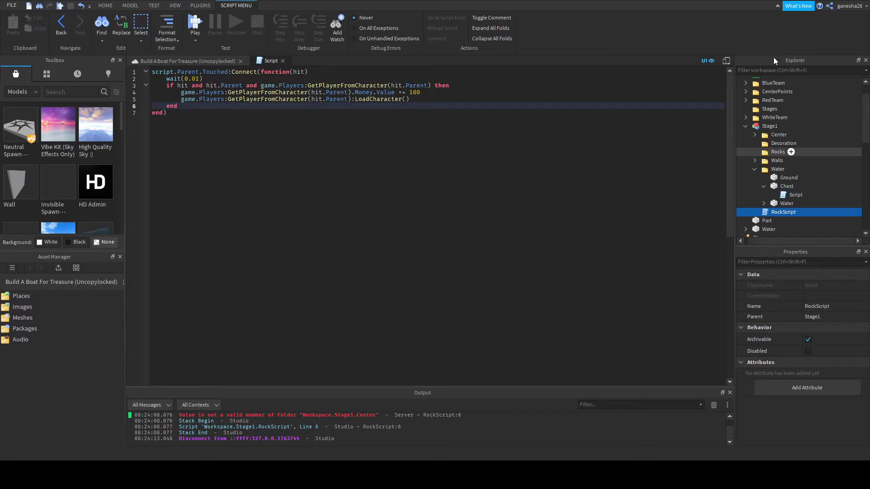
key("Delete")
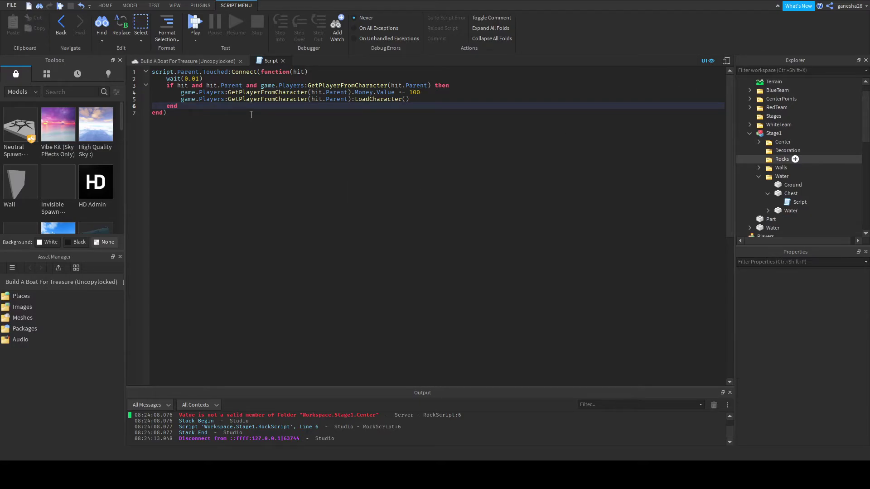
- Playtest the game, move Stage1 aside from the generated stages in the server view to inspect it, and stop the test
left_click(200, 24)
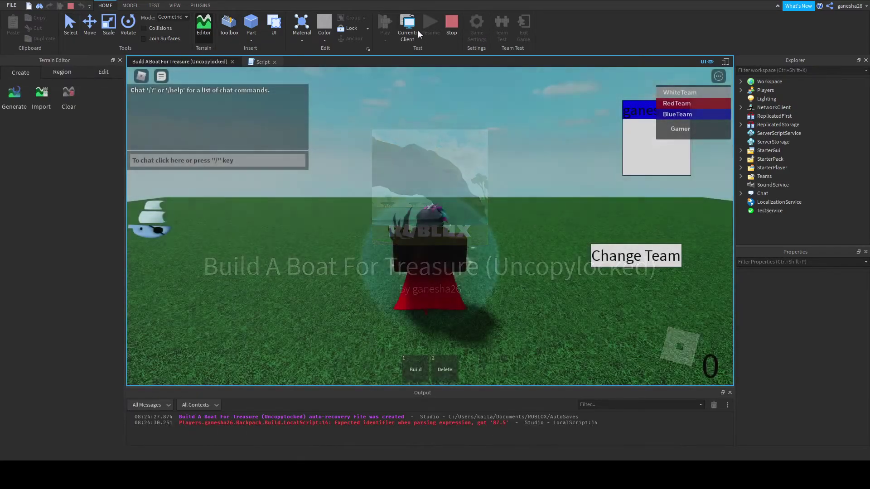
left_click(409, 28)
scroll(448, 183, "down", 5)
right_click_drag(452, 184, 454, 185)
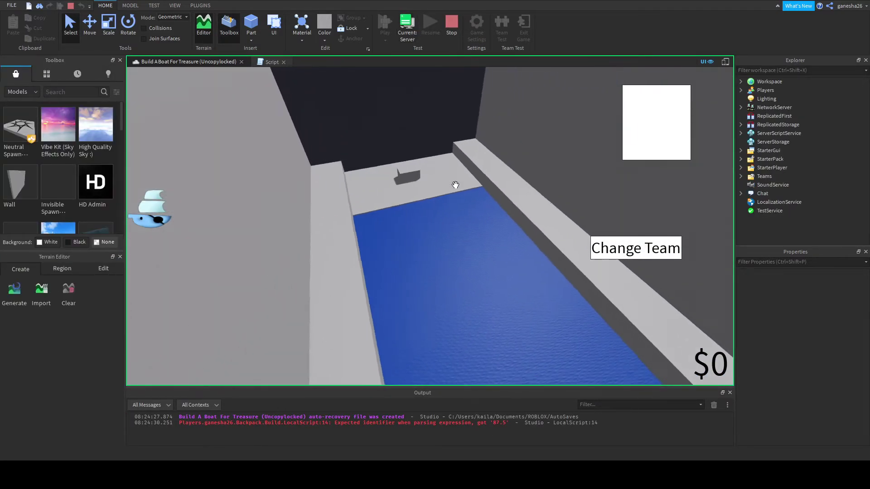
scroll(455, 184, "down", 5)
left_click(458, 185)
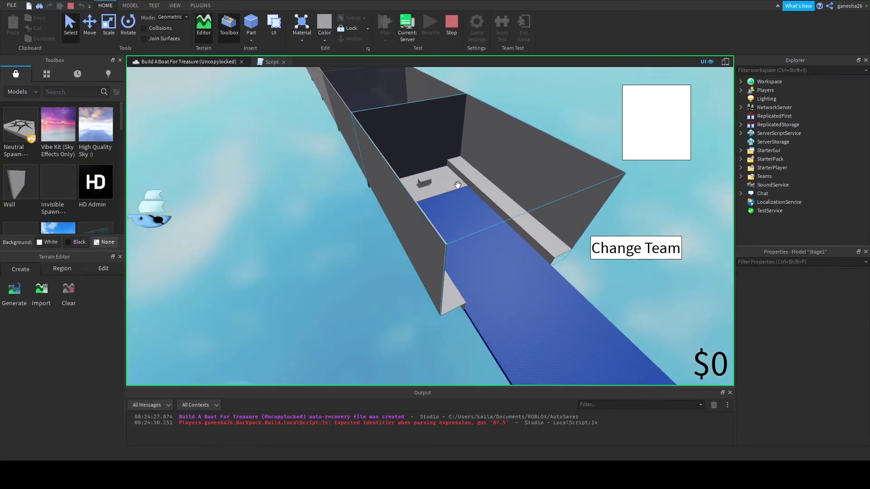
left_click(89, 25)
left_click_drag(505, 171, 398, 210)
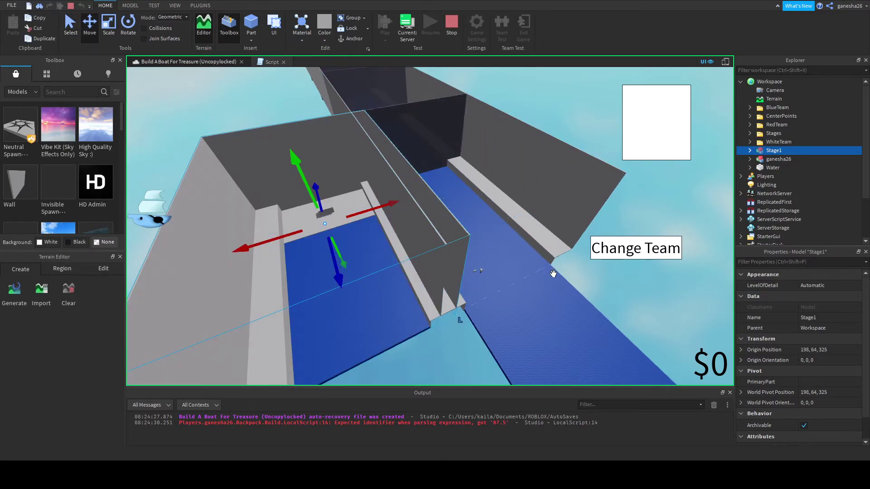
left_click(605, 290)
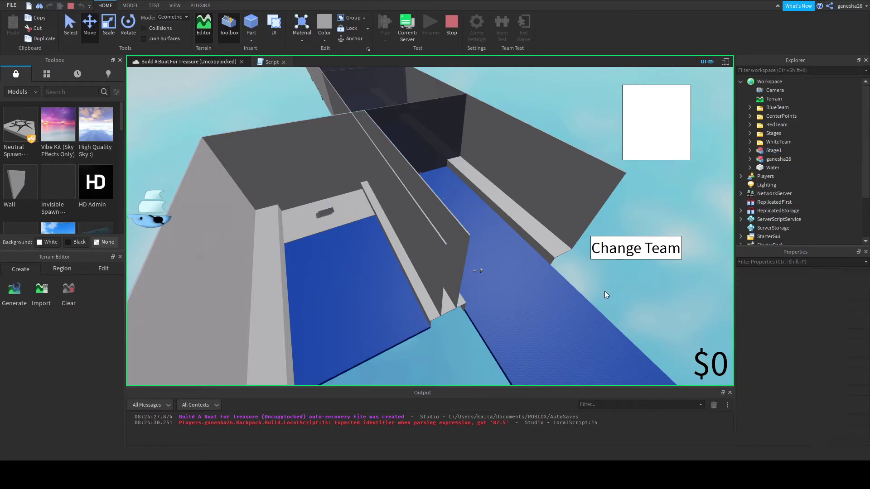
left_click(449, 23)
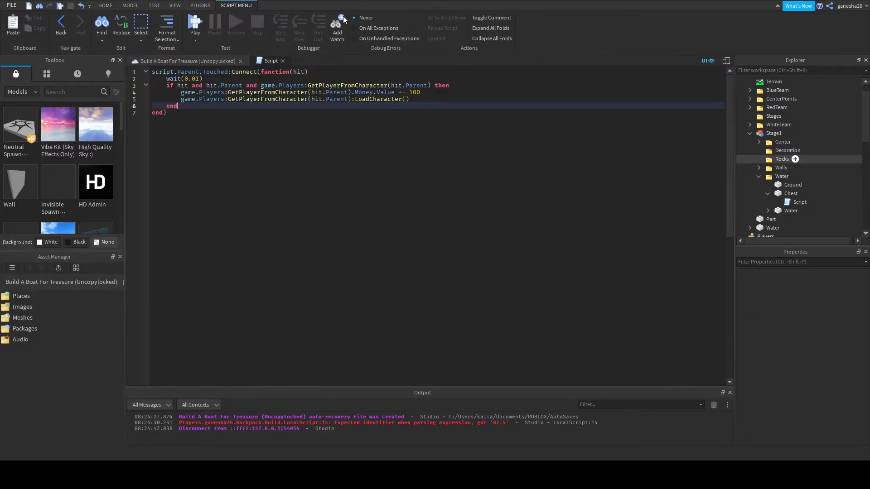
- Start a playtest and remove the stray number lines -148.5, -366, 87.5 and -47.5 from the Build tool's LocalScript
left_click(196, 24)
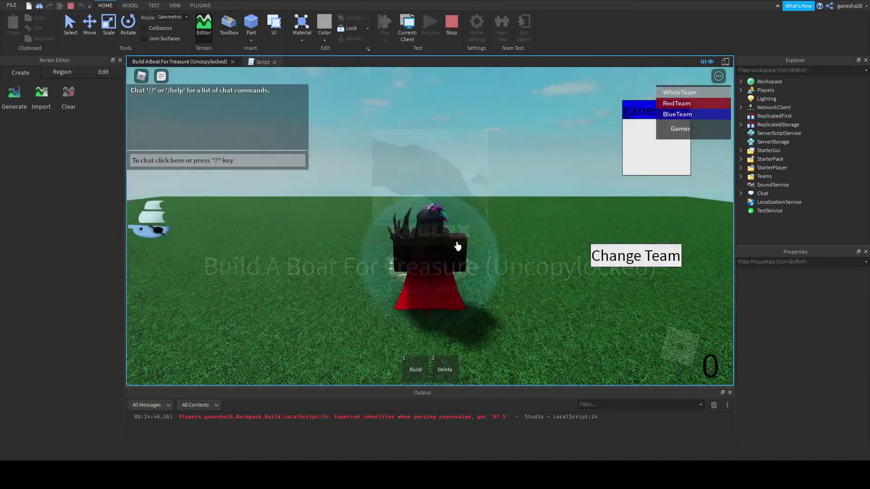
left_click(491, 417)
left_click_drag(172, 168, 102, 136)
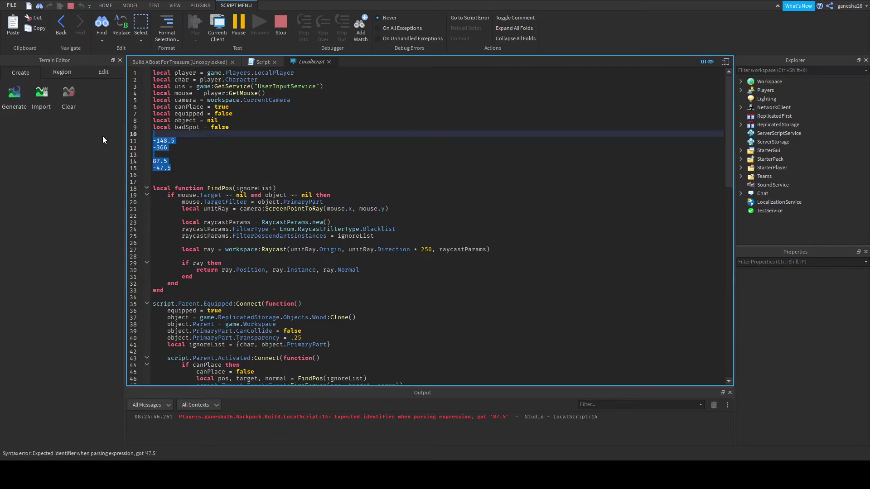
key("BackSpace")
key("BackSpace")
left_click(242, 133)
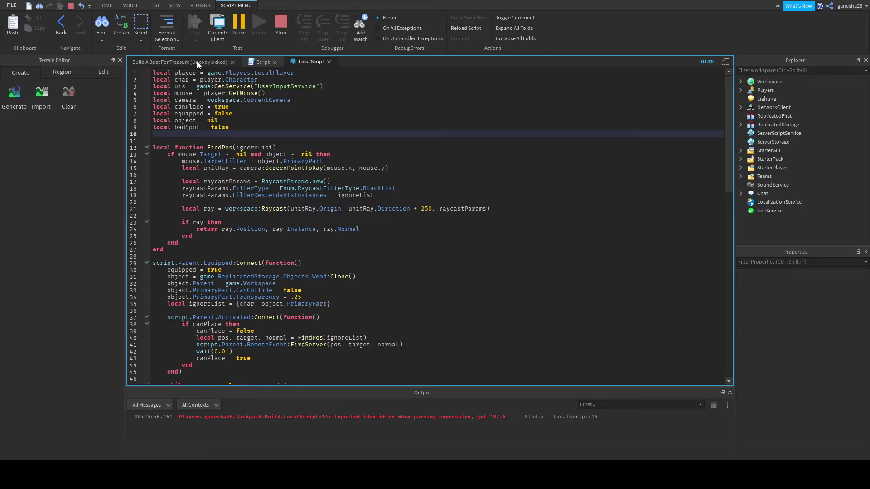
scroll(253, 196, "down", 4)
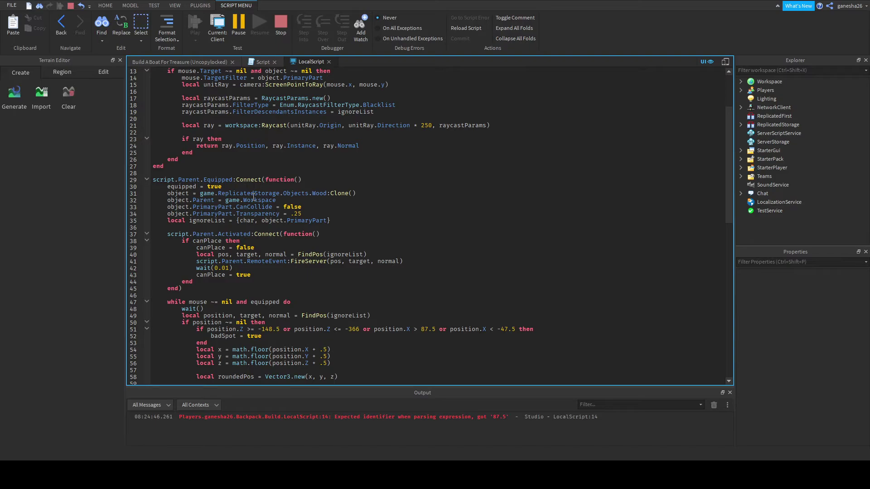
scroll(253, 196, "up", 4)
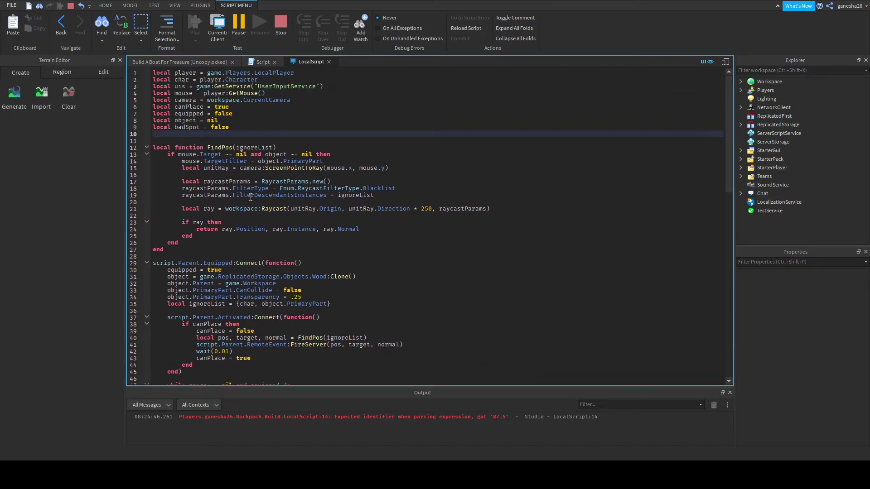
left_click(208, 61)
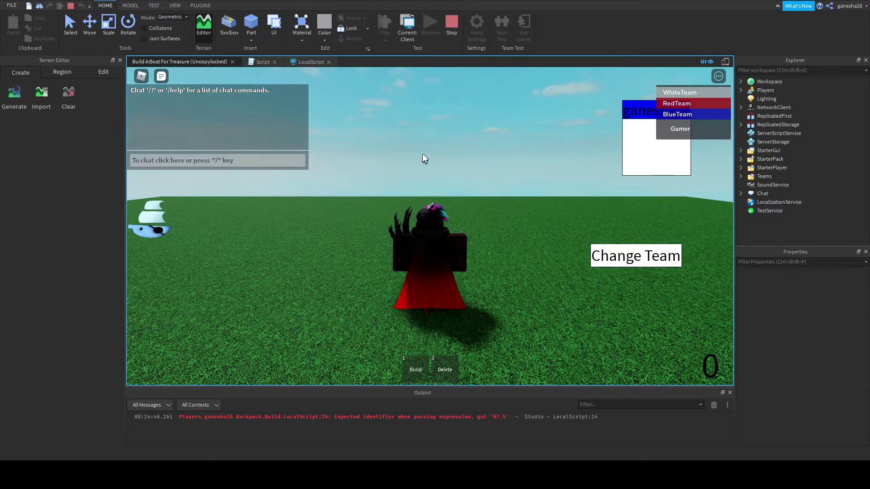
- Switch to the server view, shift the Stage1 model to examine its chest area, and stop the test
left_click(408, 32)
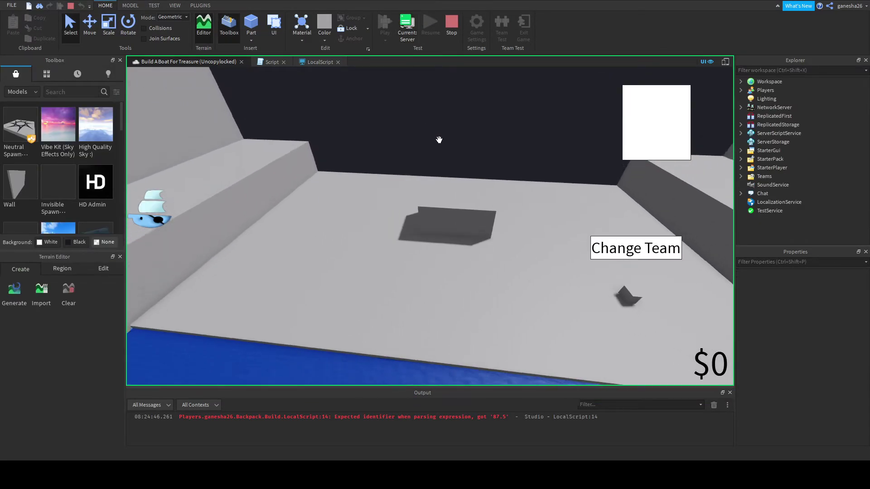
key("s")
right_click_drag(439, 140, 439, 140)
key("a")
left_click(427, 145)
key("a")
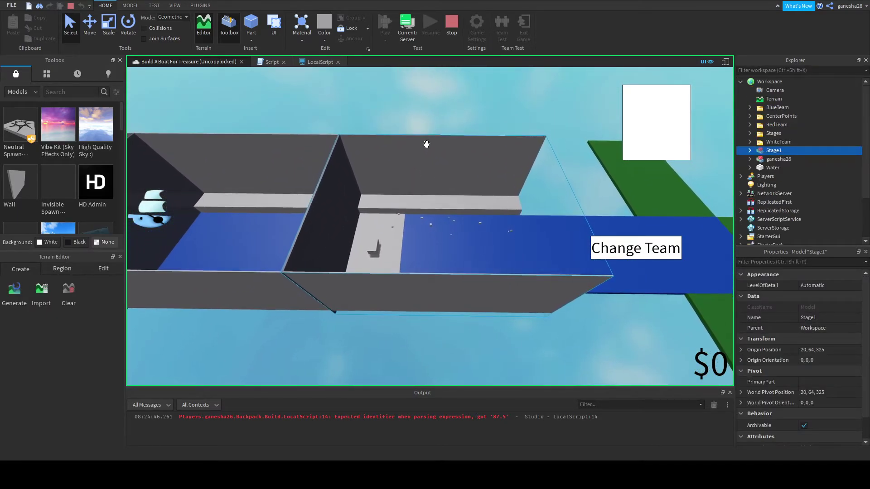
left_click(89, 32)
left_click_drag(521, 231, 473, 247)
left_click(452, 25)
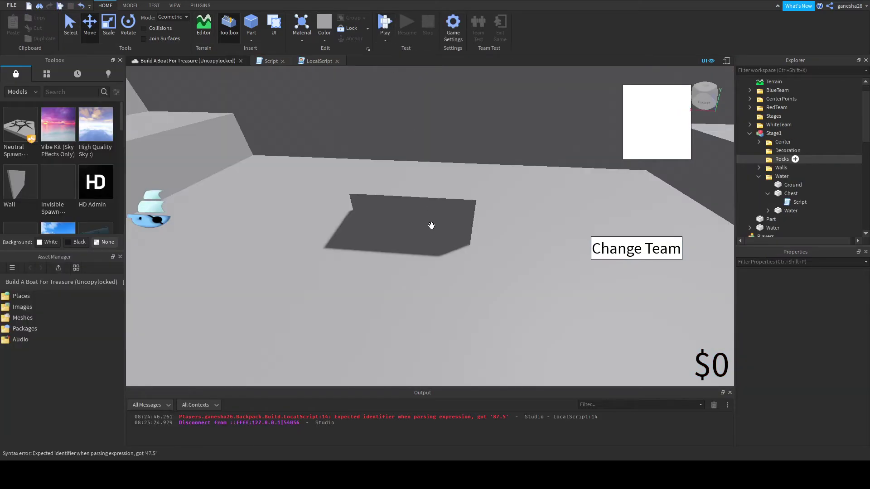
- Clear the output and anchor the Ground and Chest parts in Stage1's Water folder
left_click(441, 226)
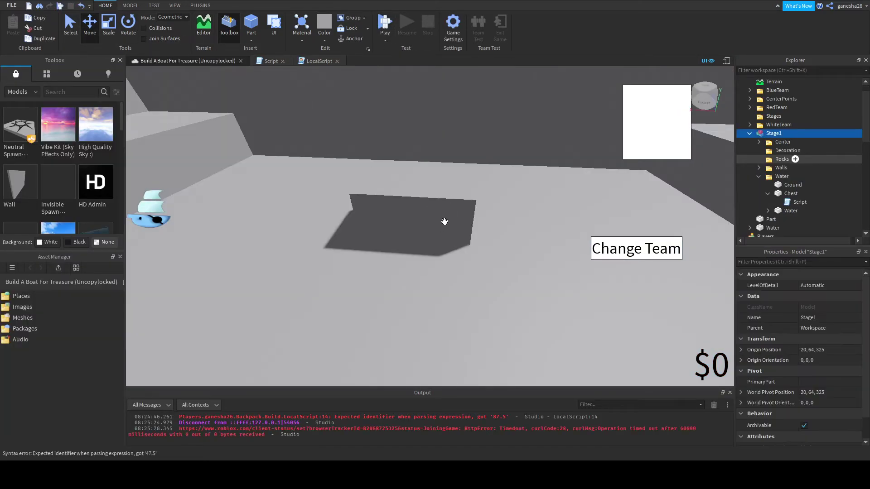
key("s")
scroll(444, 221, "down", 5)
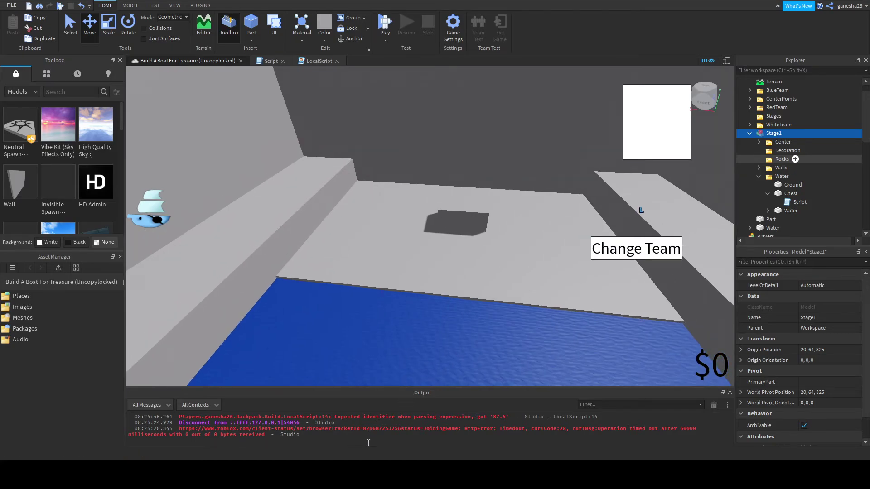
key("ctrl+k")
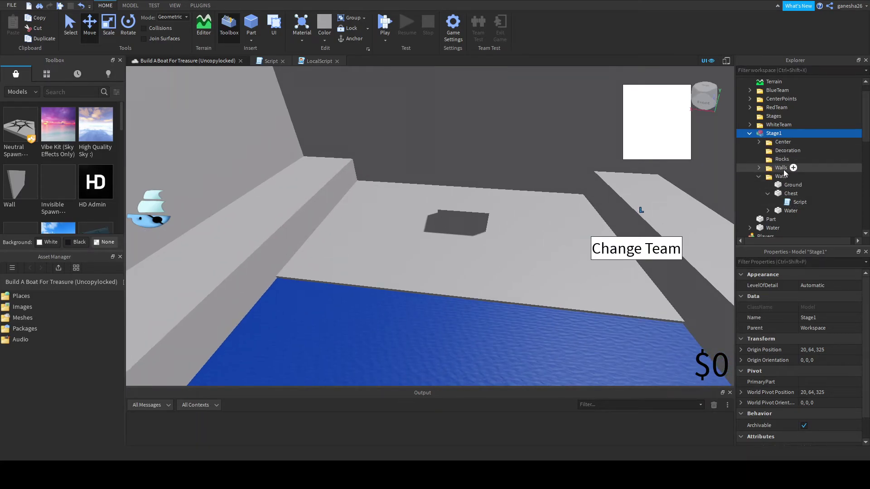
left_click(782, 185)
left_click(788, 193, "ctrl")
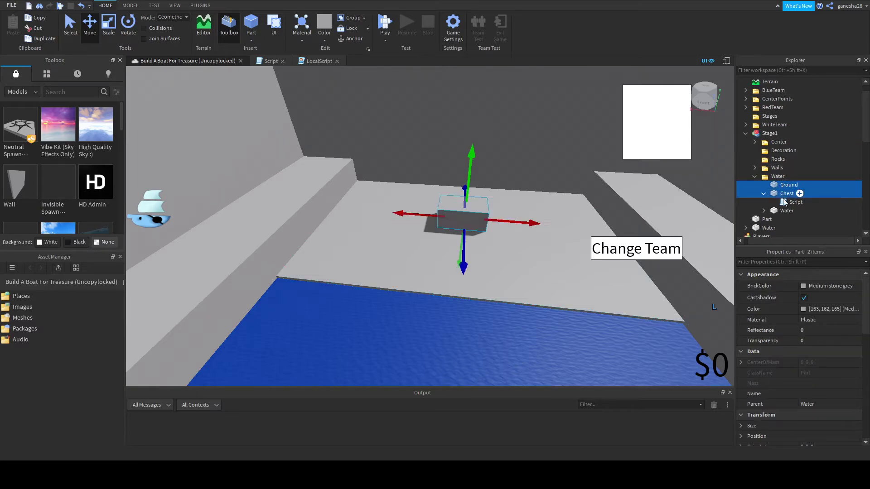
scroll(808, 372, "down", 5)
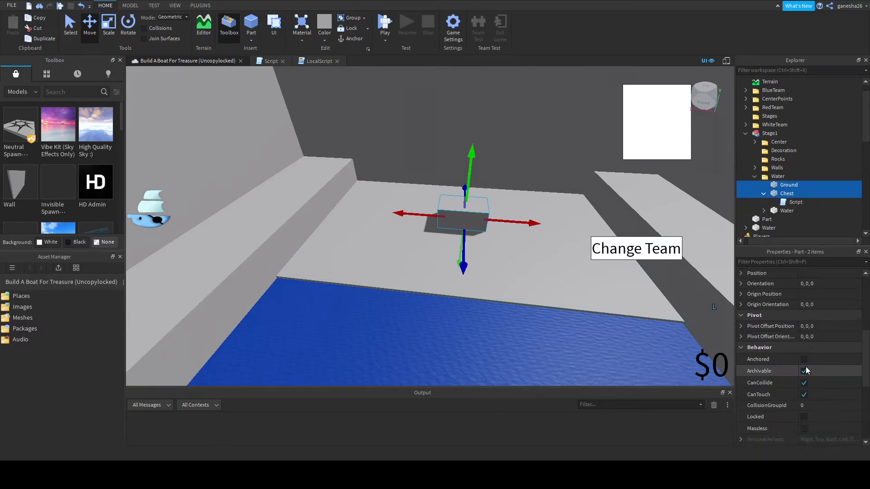
left_click(779, 359)
- Start a playtest, open the LocalScript line reported in the output error, and return to the game in server view
left_click(384, 23)
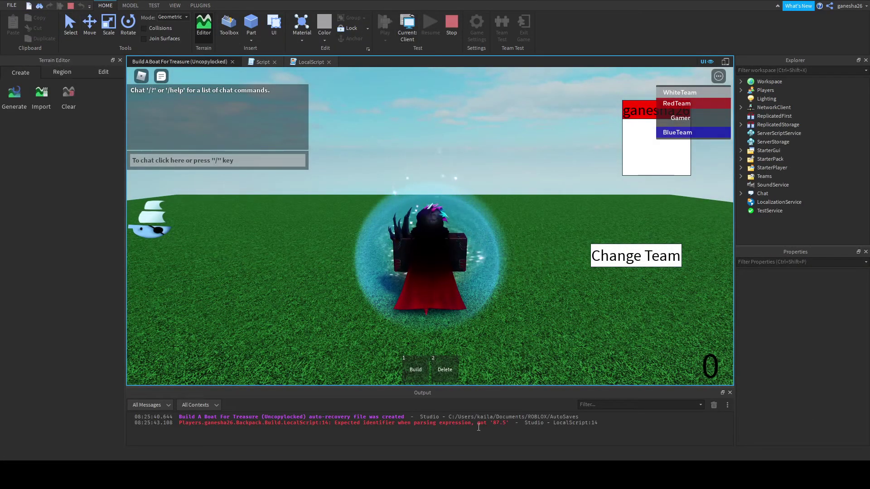
left_click(295, 423)
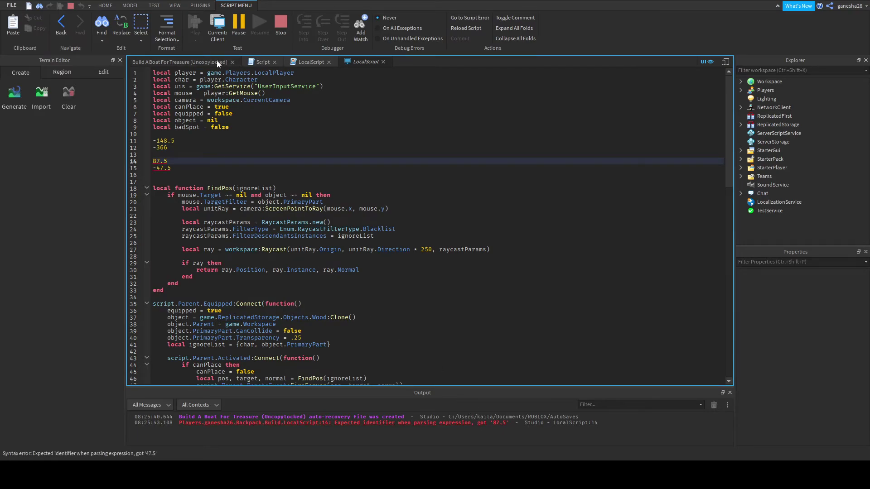
left_click(216, 61)
left_click(397, 26)
- Move Stage1 to the far end of the generated stages at 20, 64, 1710, copy it, and stop the test
scroll(502, 202, "down", 5)
right_click_drag(502, 202, 468, 195)
left_click(463, 195)
left_click(90, 30)
left_click_drag(497, 211, 280, 119)
right_click_drag(280, 119, 280, 118)
left_click_drag(330, 223, 441, 221)
scroll(440, 222, "up", 5)
key("w")
right_click_drag(441, 221, 440, 222)
key("s")
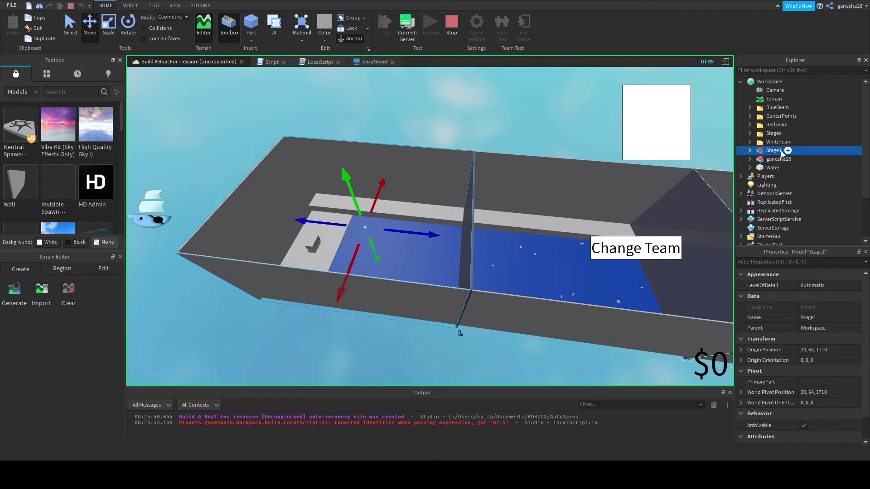
key("ctrl+c")
left_click(452, 33)
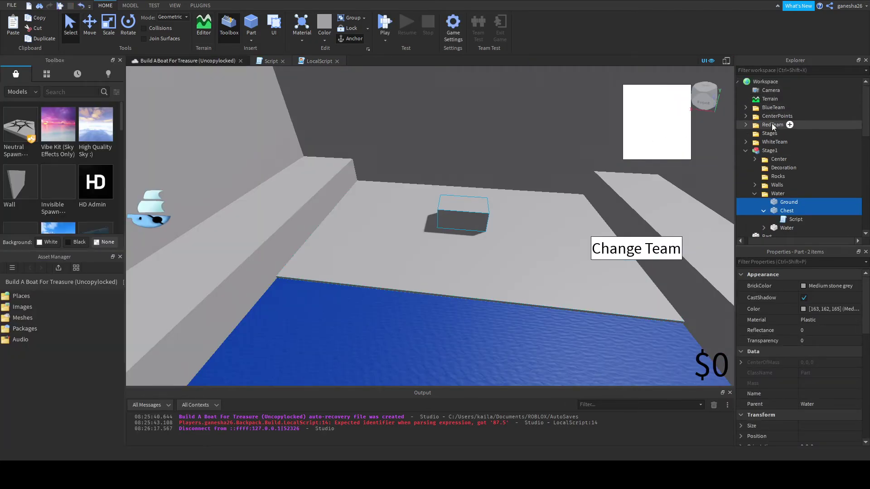
left_click(763, 84)
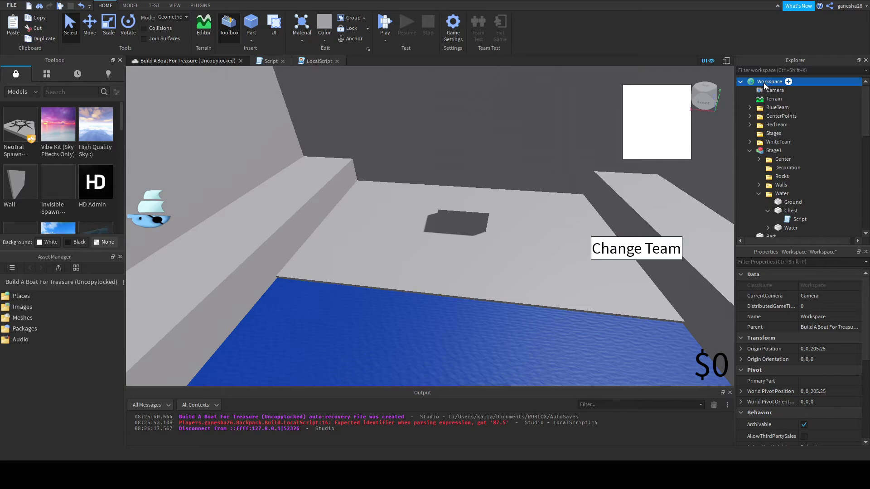
key("ctrl+v")
right_click_drag(659, 198, 521, 213)
scroll(520, 213, "down", 4)
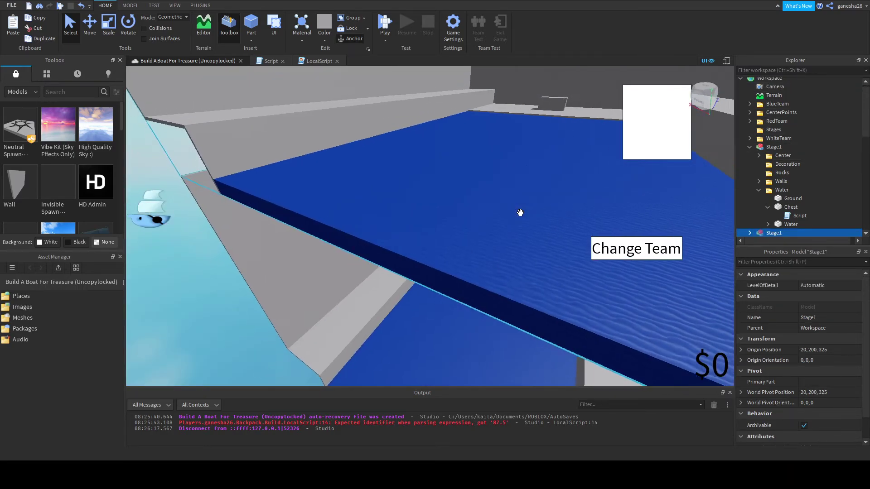
scroll(520, 212, "down", 10)
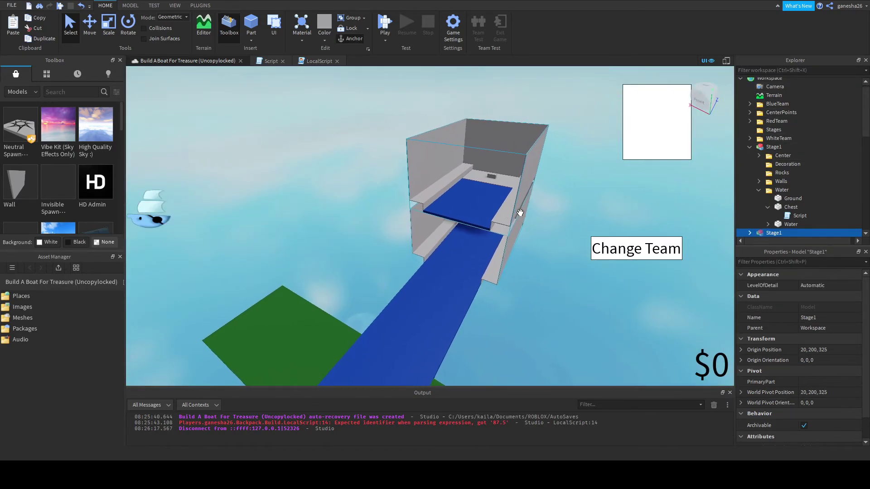
key("Delete")
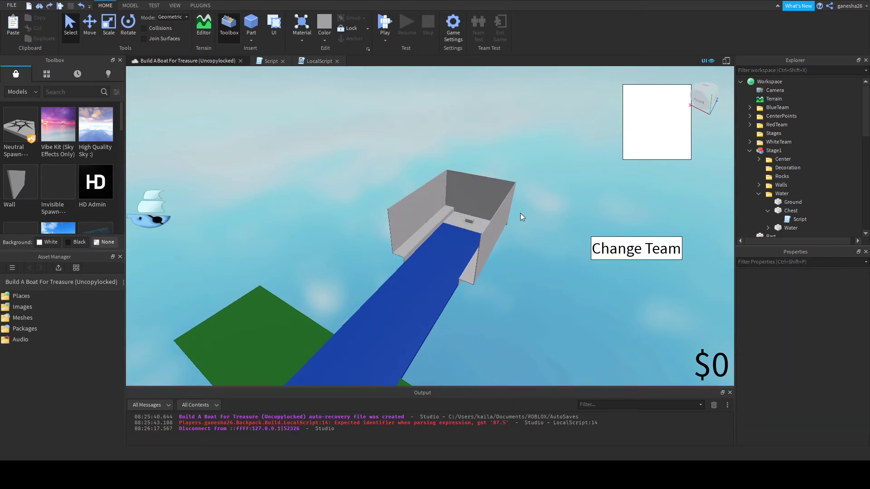
- Paste the copied Stage1 into Workspace at 20, 64, 1710 and delete the old Stage1 at 20, 64, 325
left_click(769, 82)
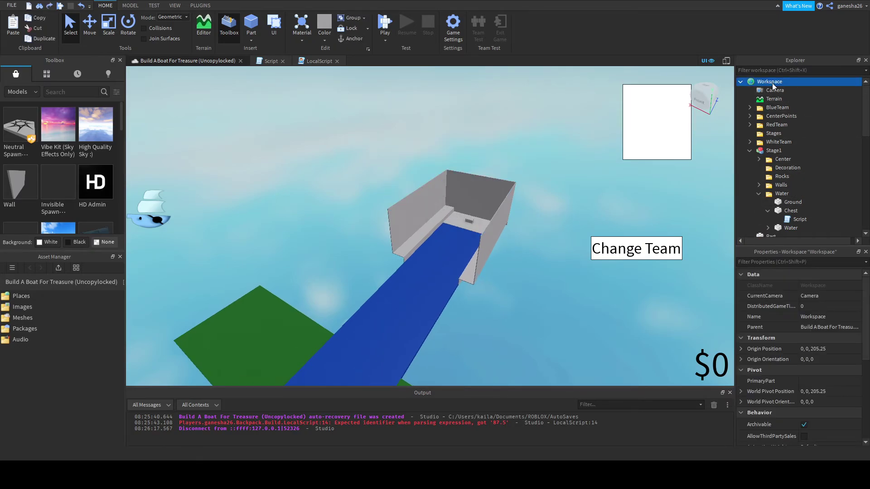
key("ctrl+z")
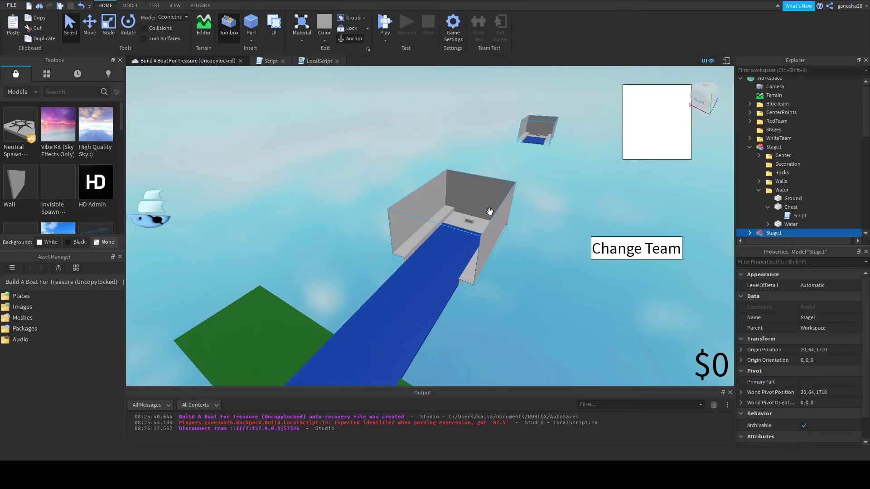
left_click(490, 212)
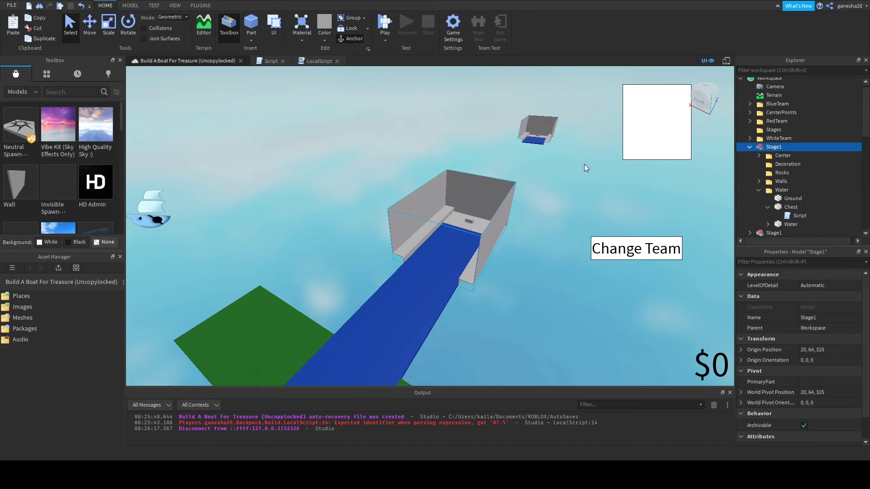
left_click(783, 208)
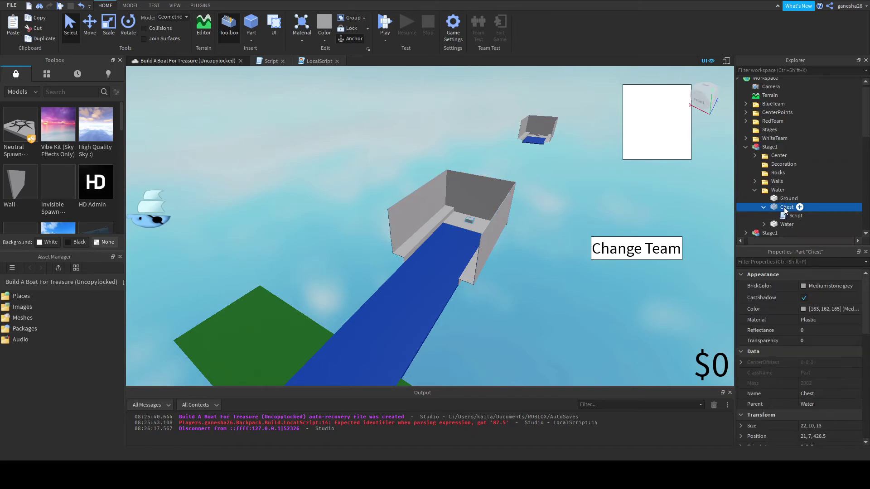
left_click(772, 174)
left_click(768, 156)
left_click(768, 146)
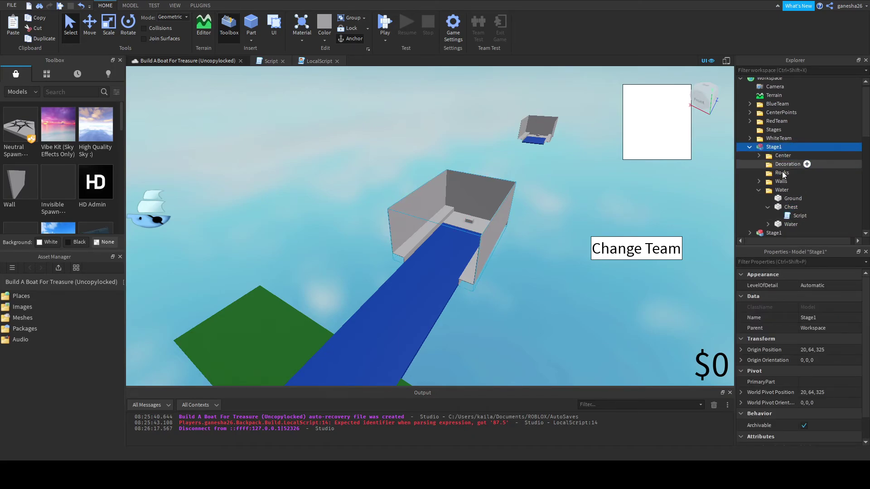
scroll(789, 227, "down", 1)
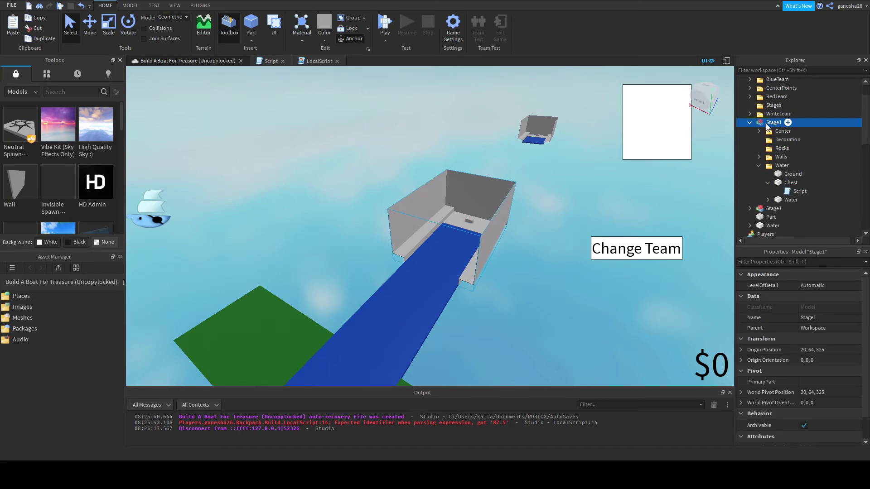
key("Delete")
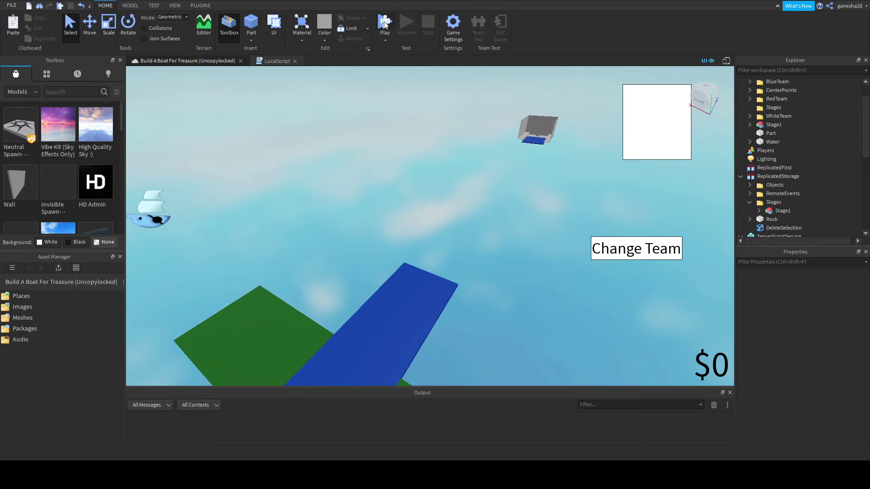
- Start a playtest, equip and unequip the Build tool while moving around the spawn area, and stop the test
left_click(384, 24)
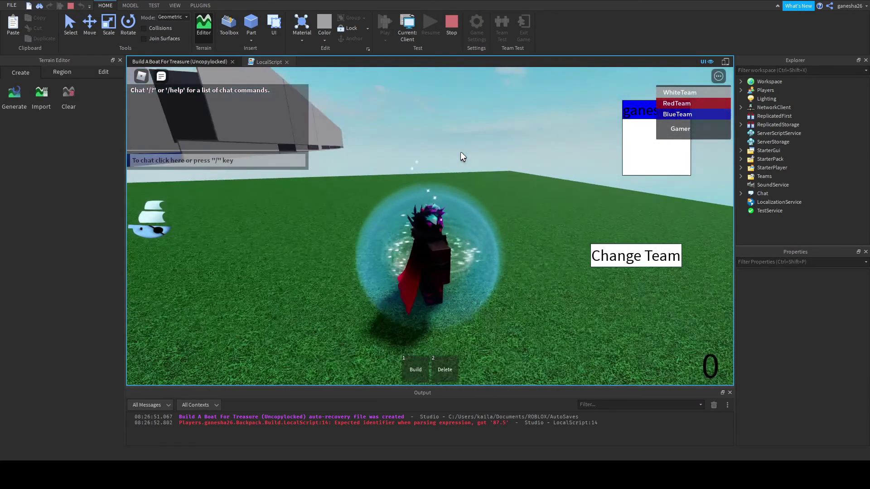
left_click(416, 368)
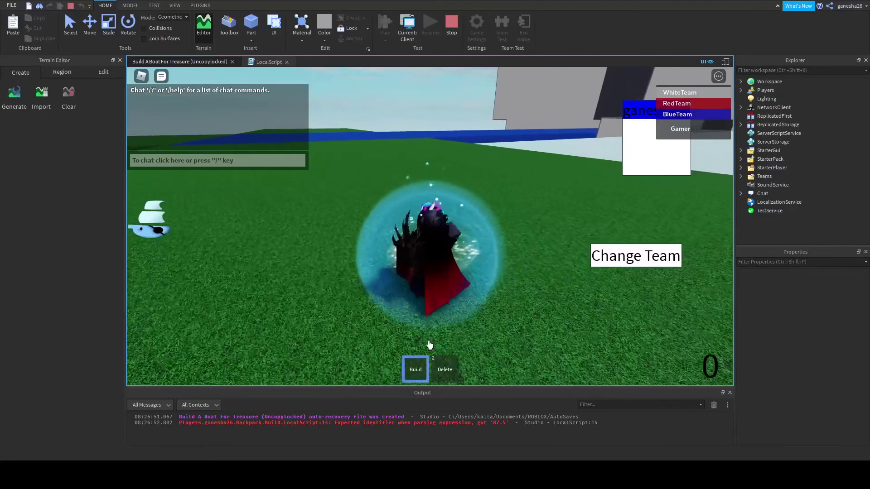
key("w")
key("1")
key("1")
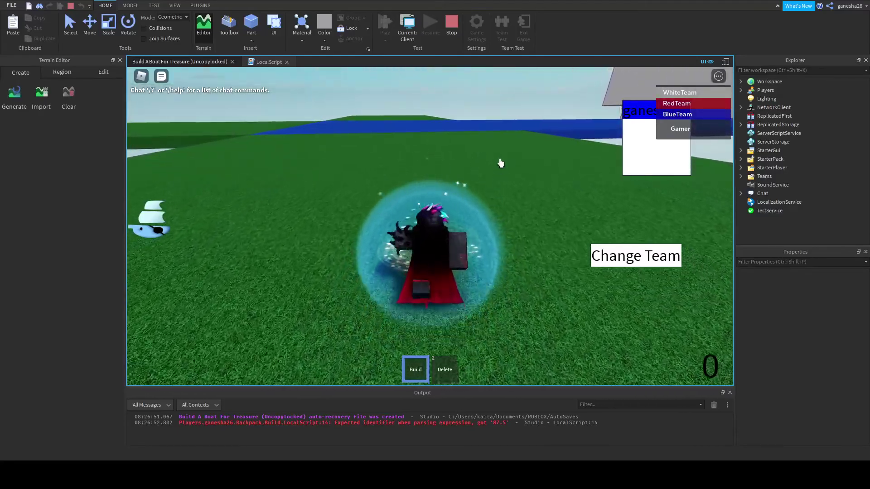
key("1")
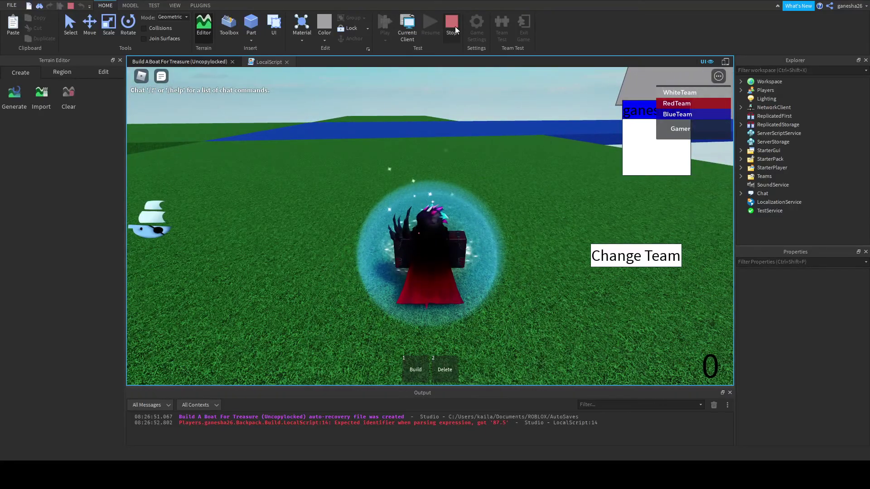
key("shift+F5")
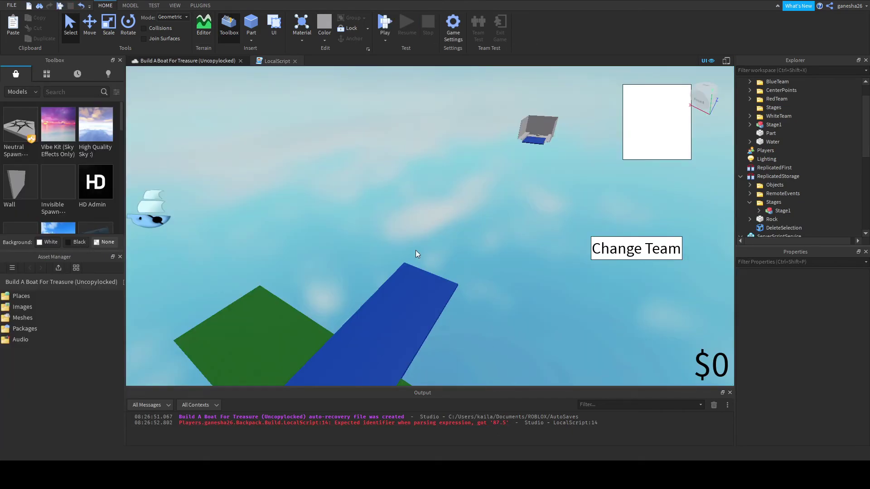
- Playtest from inside Stage1 using Play Here, walk the character into the chest, and stop the test
triple_click(463, 424)
right_click_drag(497, 321, 580, 372)
key("w")
scroll(489, 286, "up", 6)
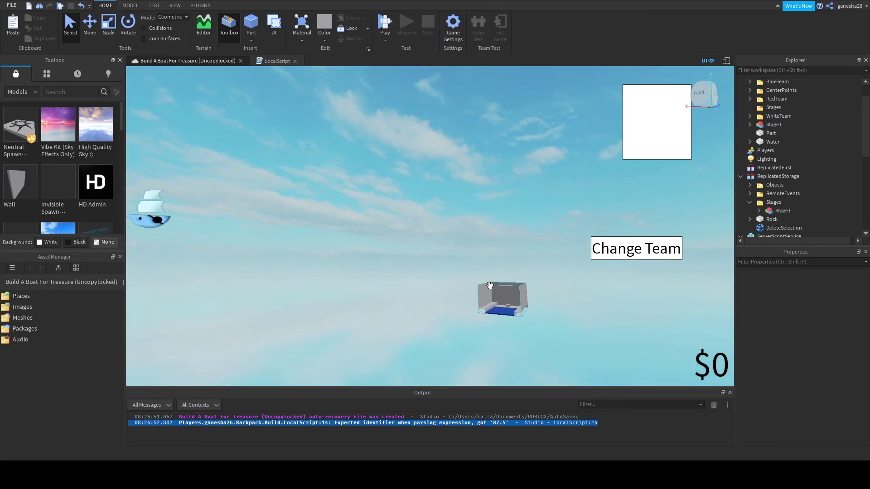
key("w")
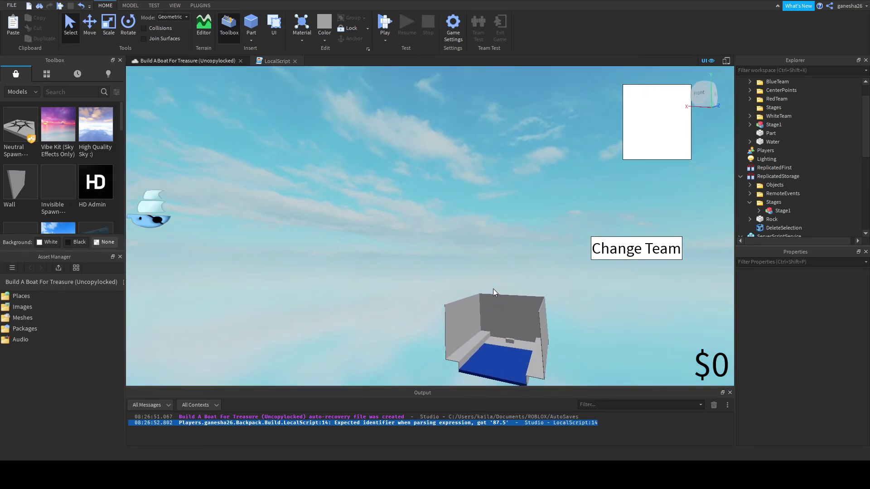
key("w")
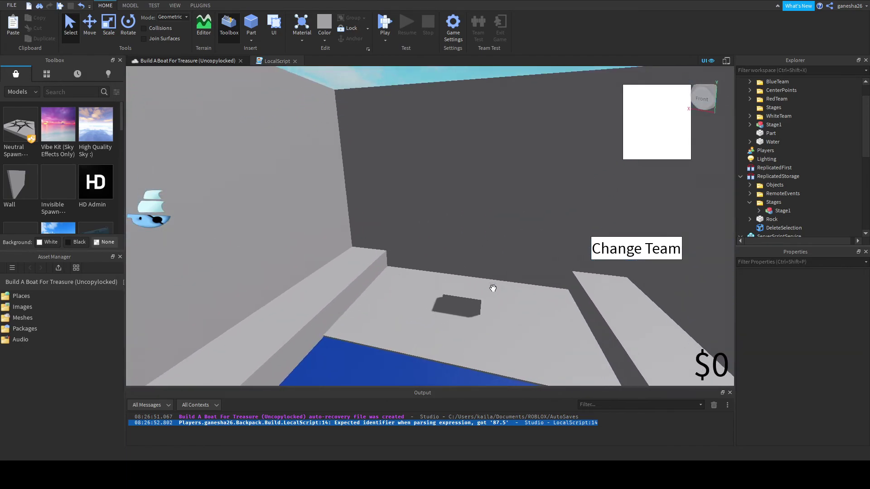
left_click(384, 32)
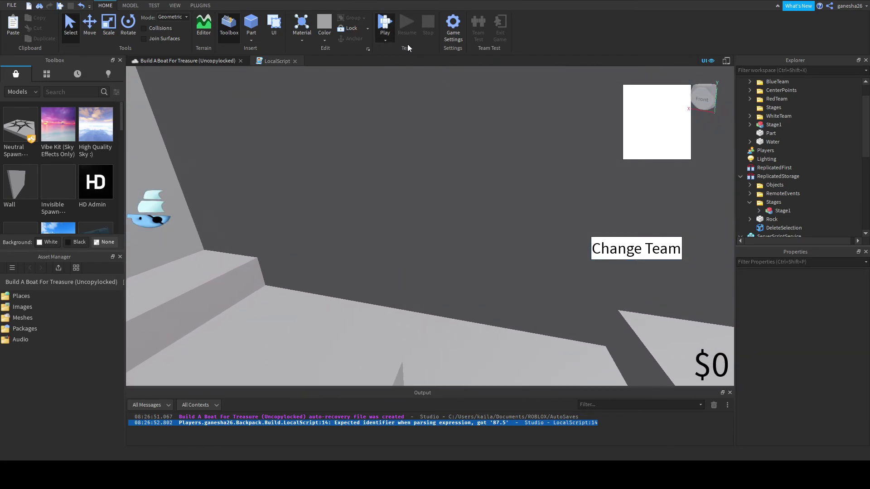
key("F5")
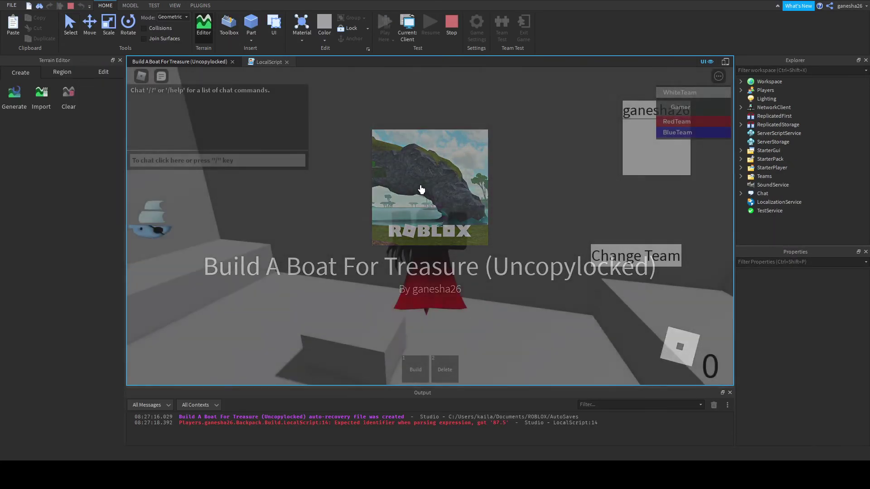
key("w")
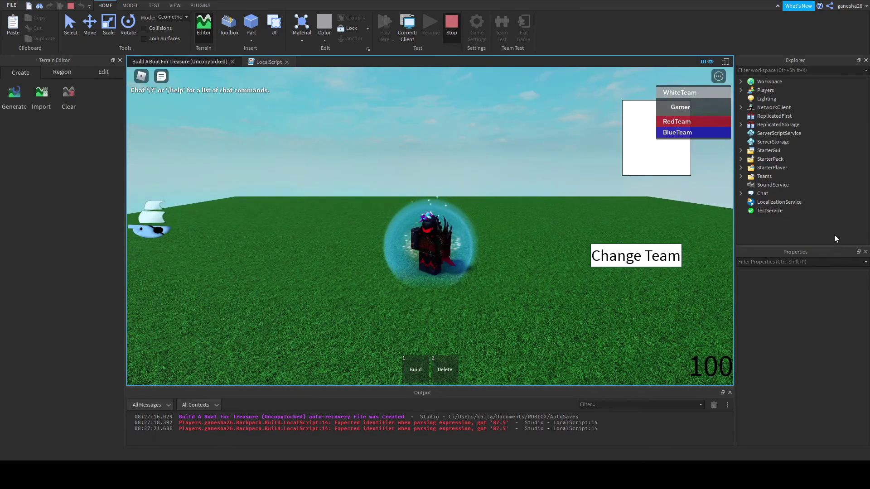
key("shift+F5")
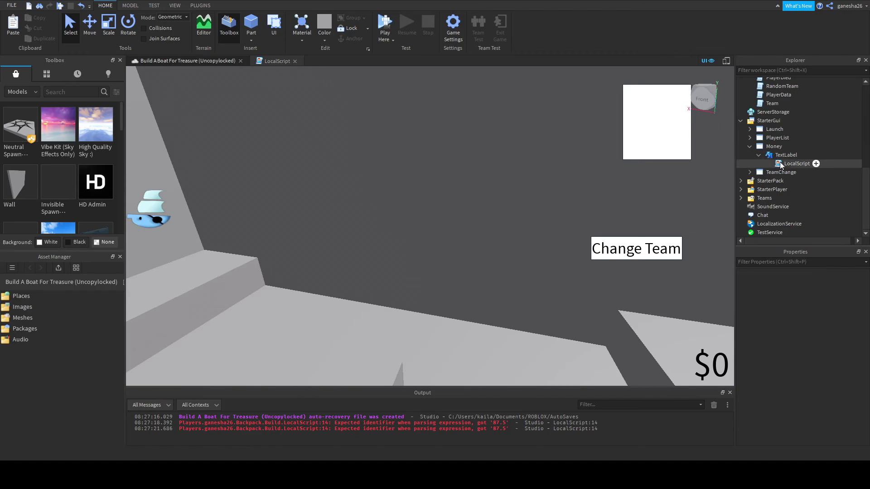
- In the Money TextLabel's LocalScript, set the text to "$".. tostring(game.Players.LocalPlayer.Money.Value) and close both open scripts
double_click(778, 164)
double_click(249, 79)
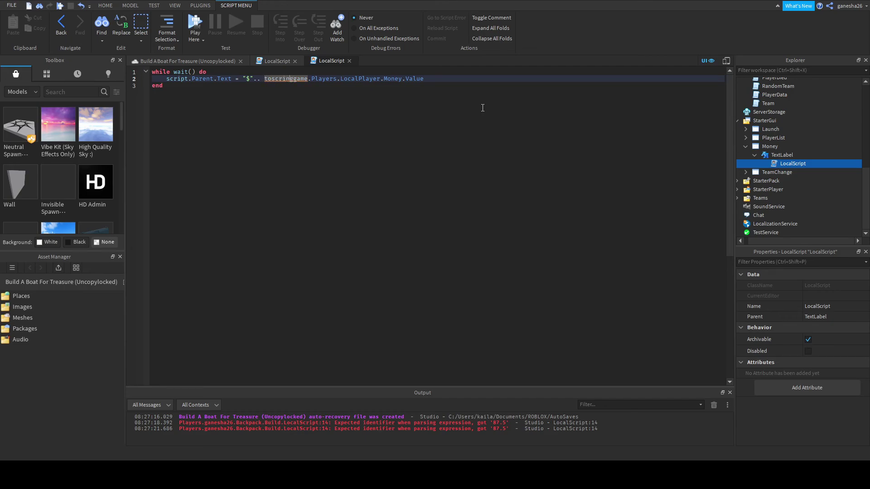
key("BackSpace")
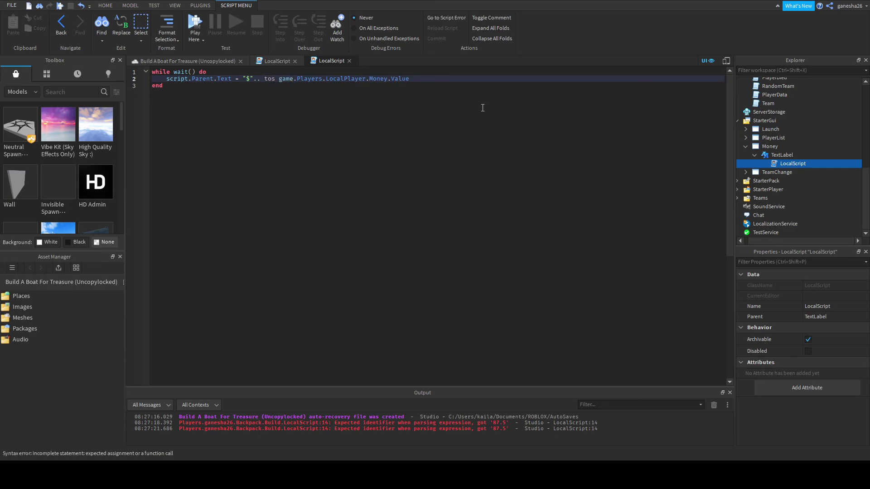
type("tostring(")
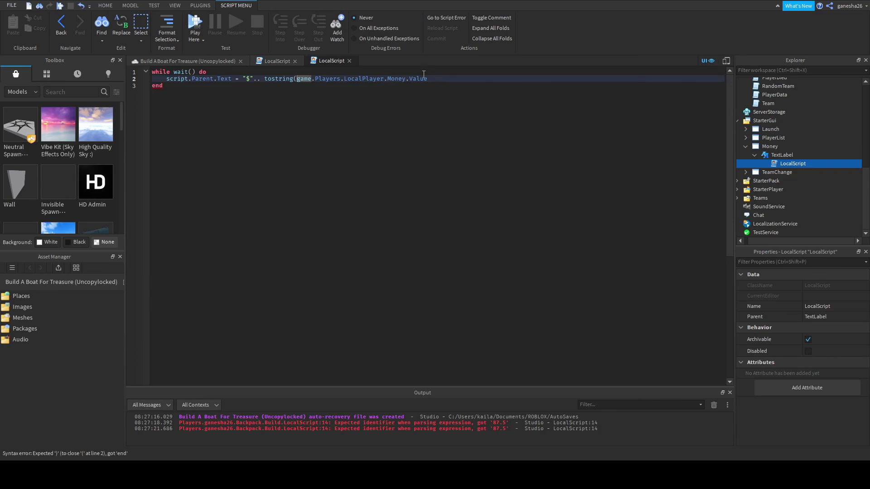
left_click(473, 113)
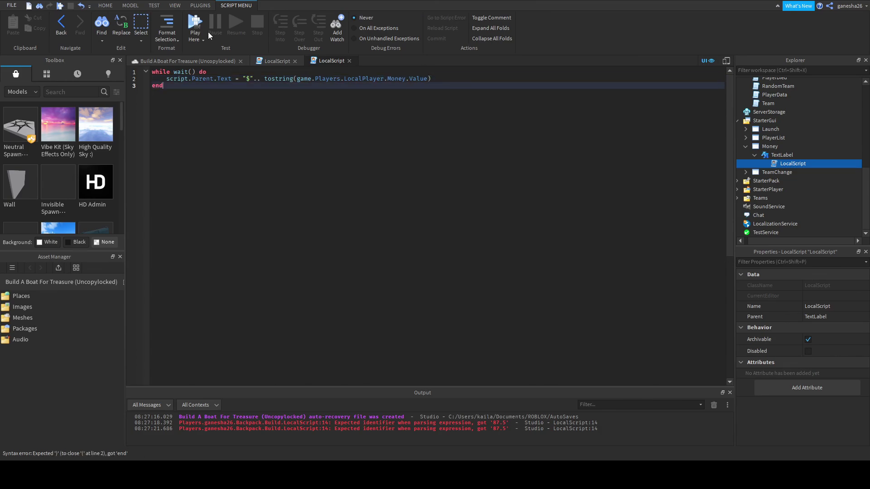
left_click(349, 61)
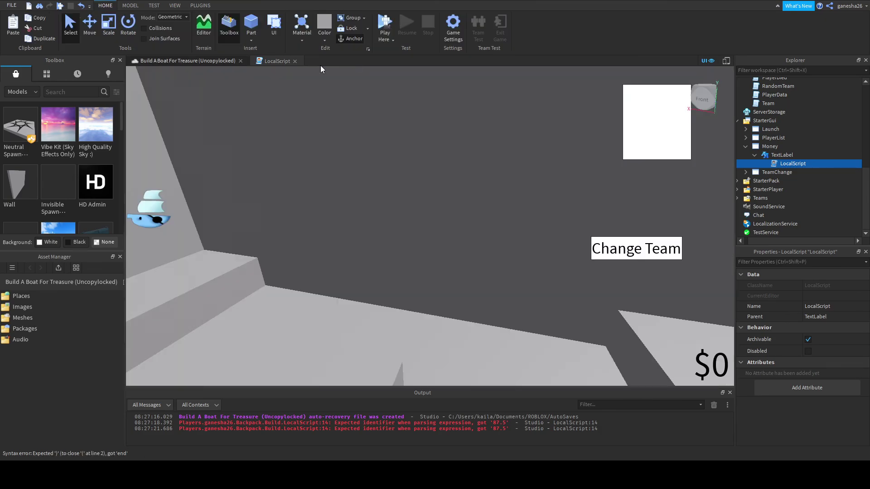
left_click(295, 61)
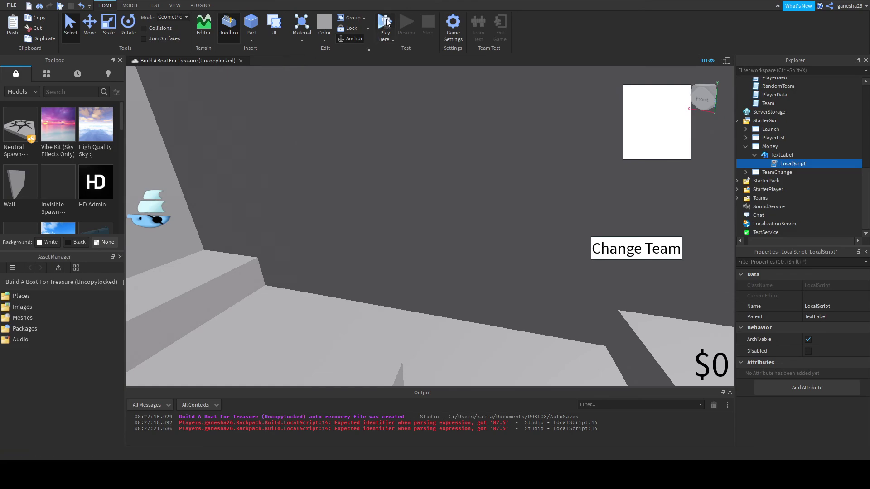
- Test the dollar-prefixed money label by playing from Stage1 and touching the chest, and end the playtest
left_click(385, 23)
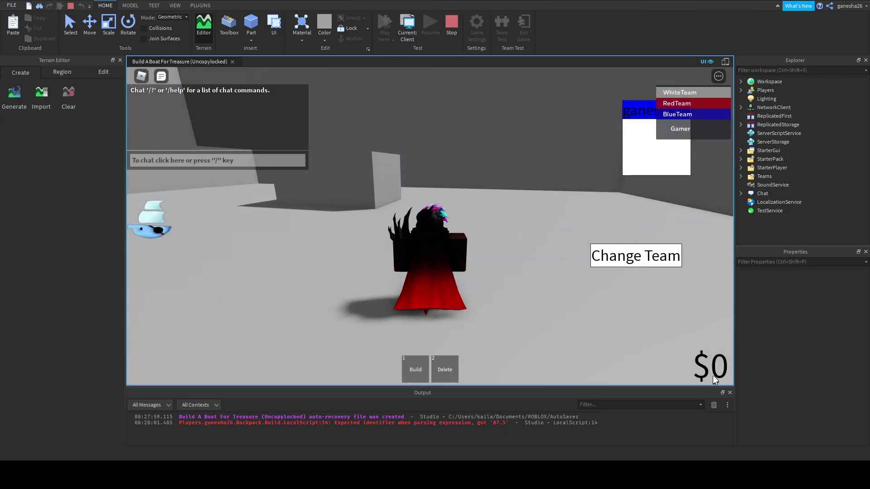
key("w")
key("a")
key("space")
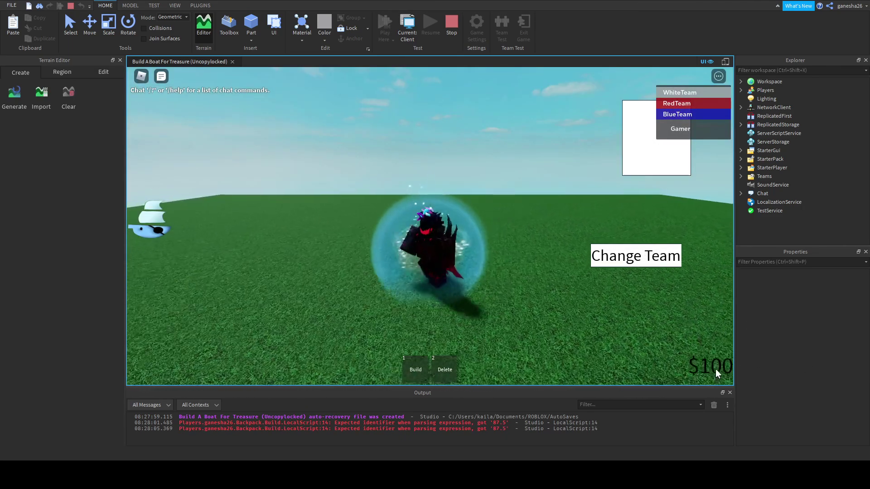
left_click(453, 24)
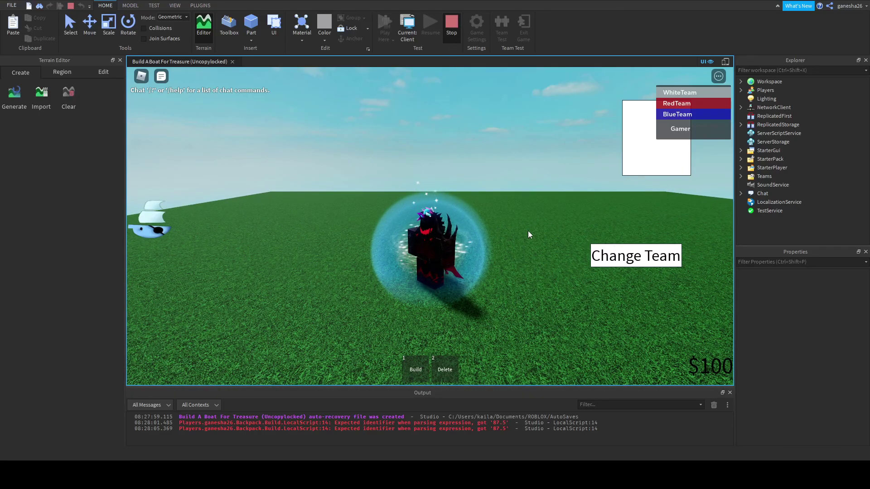
key("F5")
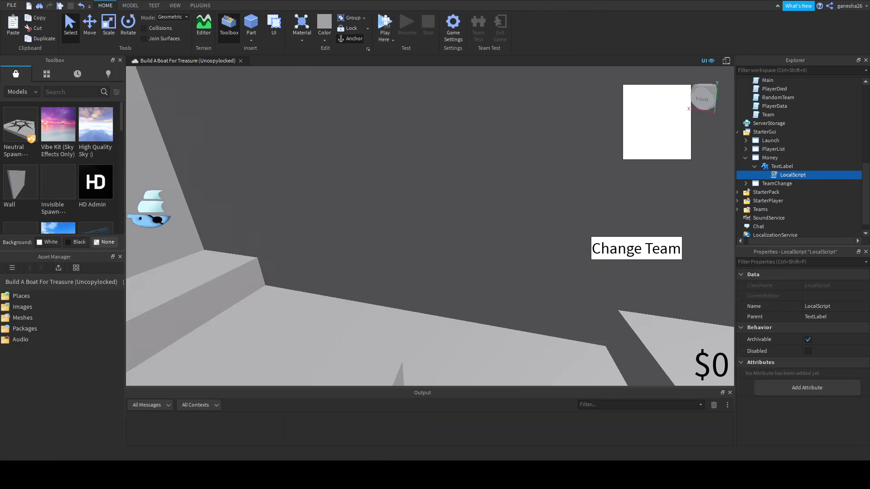